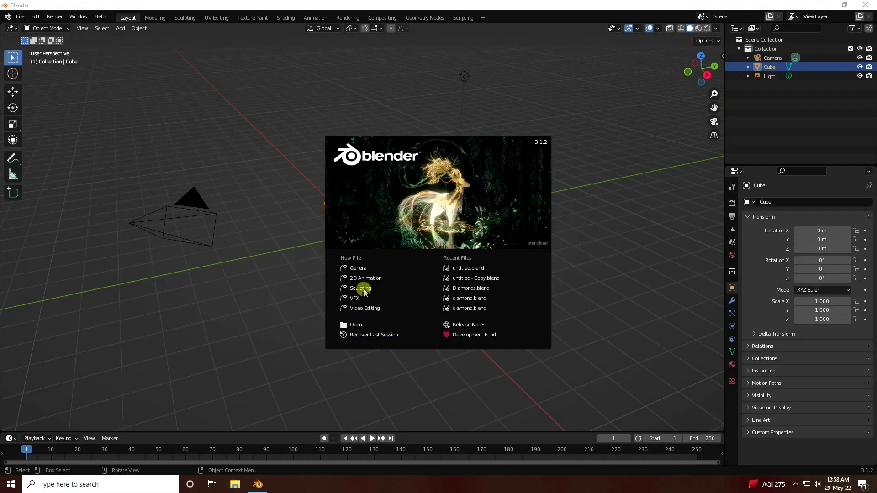
Close the splash and delete the default camera, cube and light
{"action": "left_click", "coordinate": [352, 267]}
{"action": "mouse_move", "coordinate": [136, 118]}
{"action": "left_mouse_down"}
{"action": "mouse_move", "coordinate": [402, 266]}
{"action": "mouse_move", "coordinate": [530, 316]}
{"action": "left_mouse_up"}
{"action": "key", "text": "Delete"}
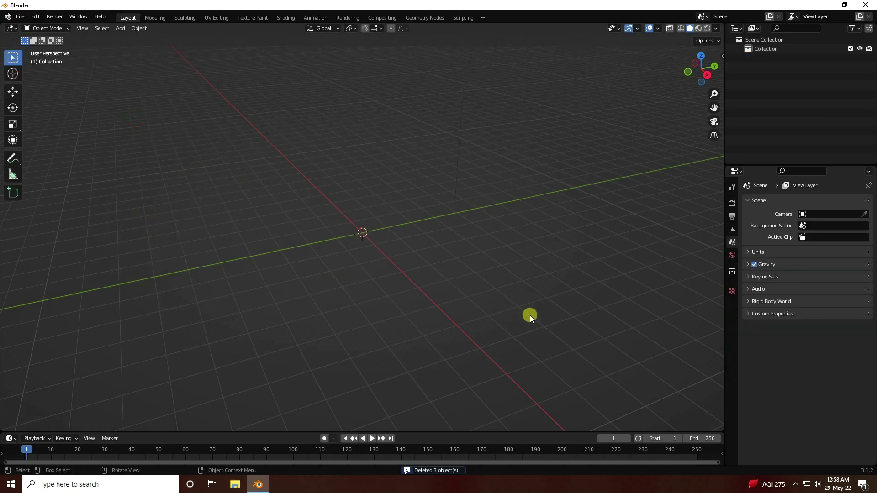
Add a mesh plane at the origin with a size of 4 m
{"action": "left_click", "coordinate": [121, 33]}
{"action": "mouse_move", "coordinate": [134, 38]}
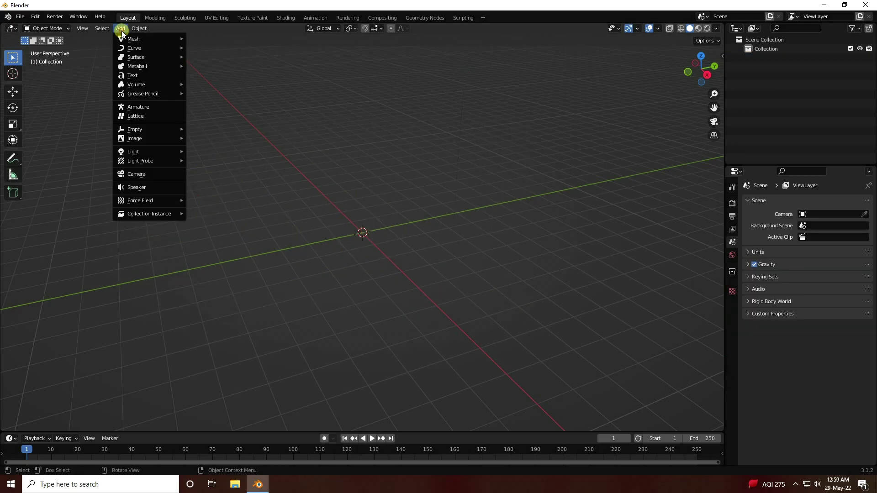
{"action": "left_click", "coordinate": [205, 39]}
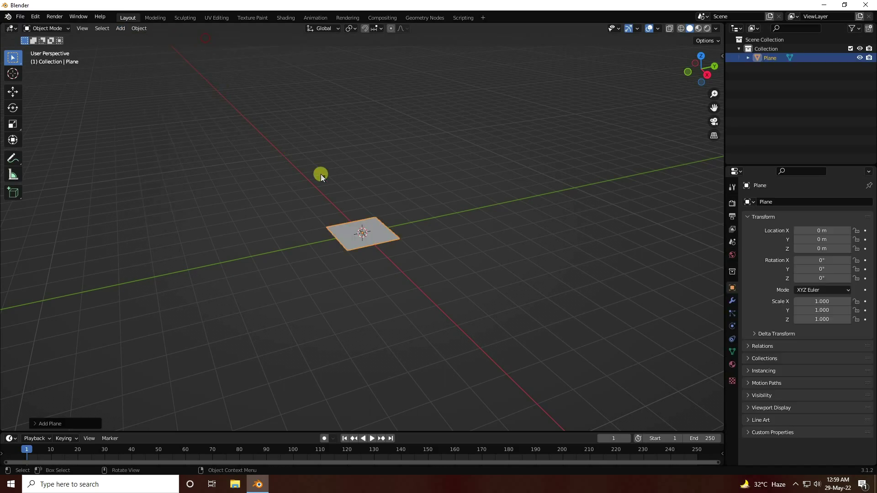
{"action": "left_click", "coordinate": [38, 423]}
{"action": "left_click", "coordinate": [116, 345]}
{"action": "type", "text": "4"}
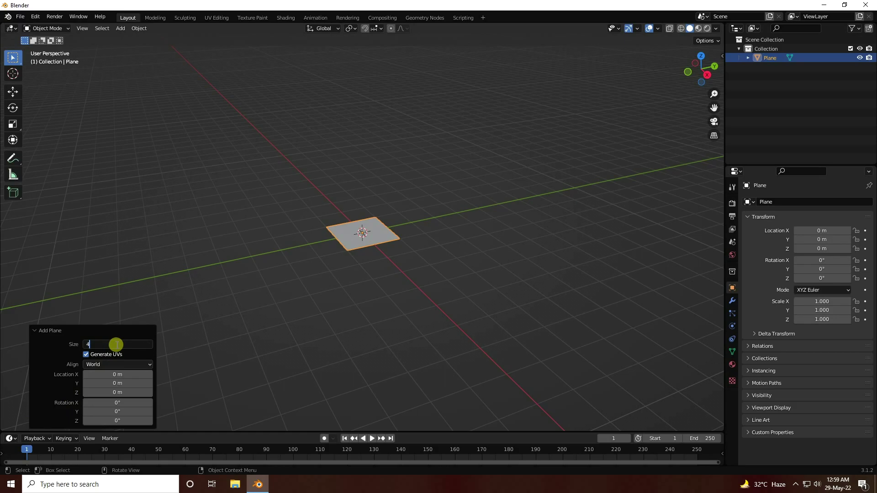
{"action": "key", "text": "Return"}
{"action": "scroll", "coordinate": [382, 160], "scroll_direction": "up", "scroll_amount": 3}
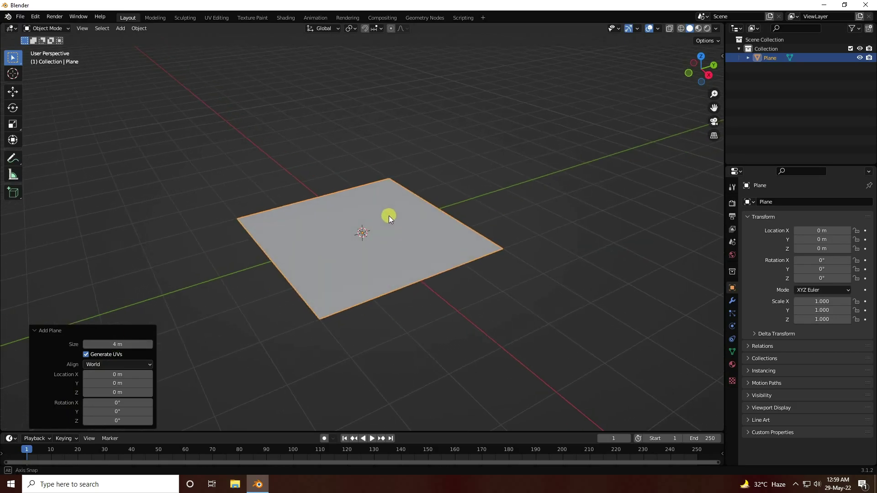
Enter Edit Mode and subdivide the plane with 10 cuts
{"action": "middle_click_drag", "start_coordinate": [388, 215], "coordinate": [381, 211]}
{"action": "left_click", "coordinate": [46, 28]}
{"action": "left_click", "coordinate": [44, 50]}
{"action": "right_click", "coordinate": [264, 224]}
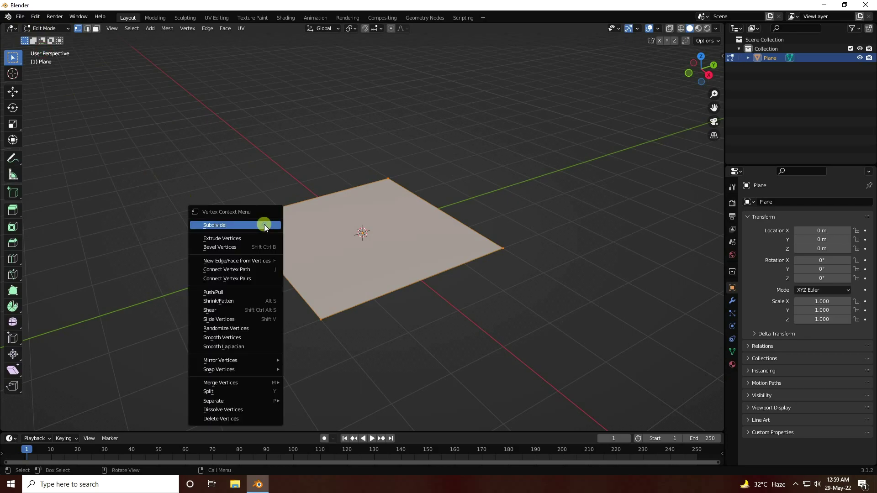
{"action": "left_click", "coordinate": [230, 224]}
{"action": "left_click", "coordinate": [149, 360]}
{"action": "left_click", "coordinate": [150, 361]}
{"action": "left_click", "coordinate": [149, 361]}
{"action": "left_click", "coordinate": [149, 361]}
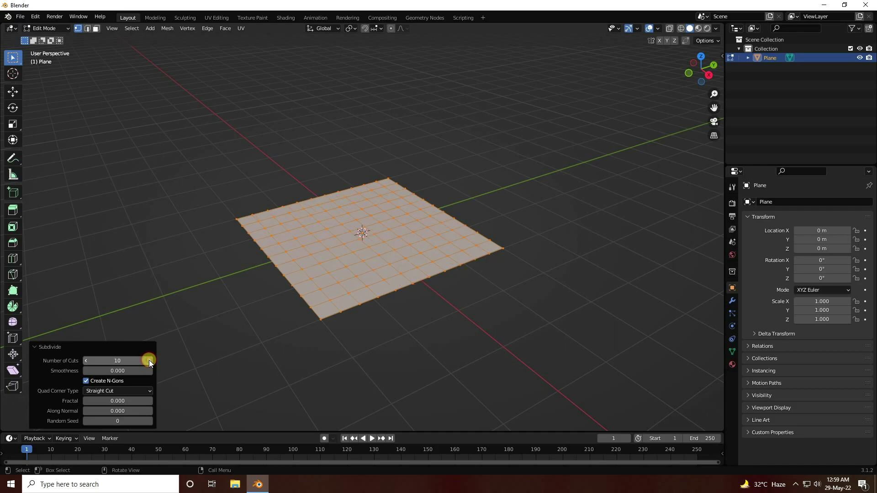
{"action": "scroll", "coordinate": [298, 233], "scroll_direction": "up", "scroll_amount": 3}
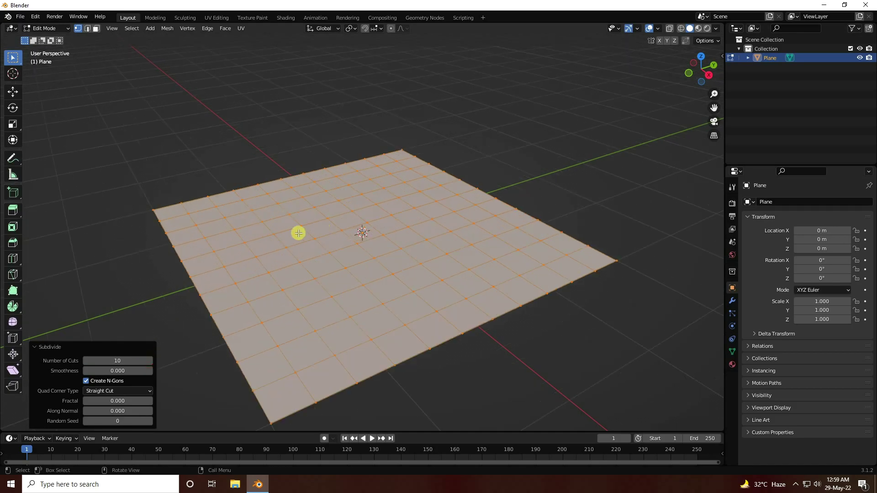
Subdivide the grid twice more, the last time with 2 cuts
{"action": "right_click", "coordinate": [223, 252]}
{"action": "left_click", "coordinate": [205, 252]}
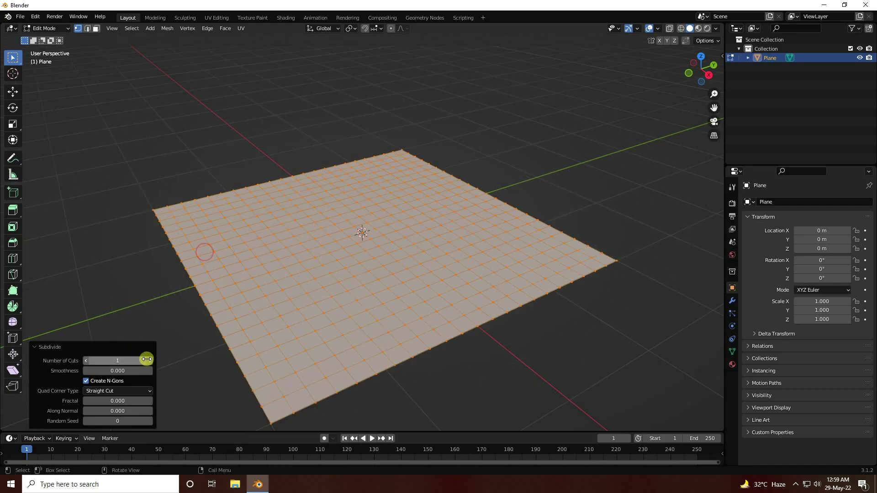
{"action": "left_click", "coordinate": [150, 362]}
{"action": "left_click", "coordinate": [150, 361]}
{"action": "left_click", "coordinate": [150, 362]}
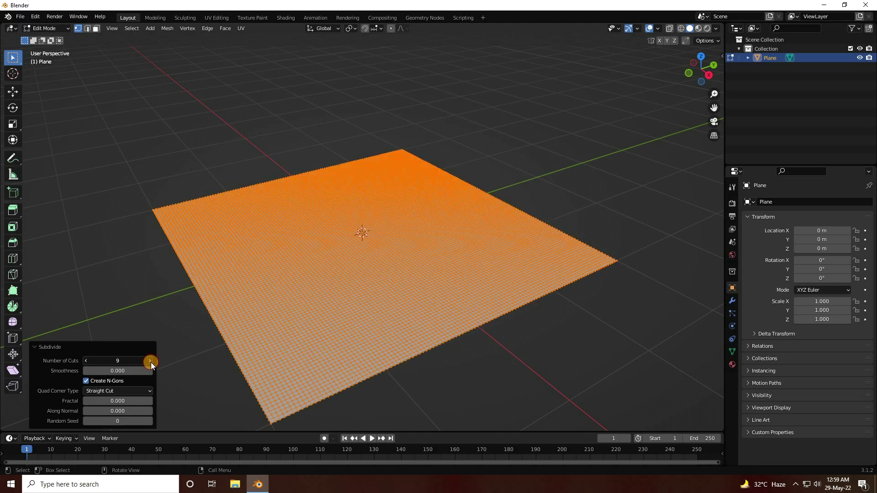
{"action": "left_click", "coordinate": [151, 361]}
{"action": "scroll", "coordinate": [275, 257], "scroll_direction": "up", "scroll_amount": 2}
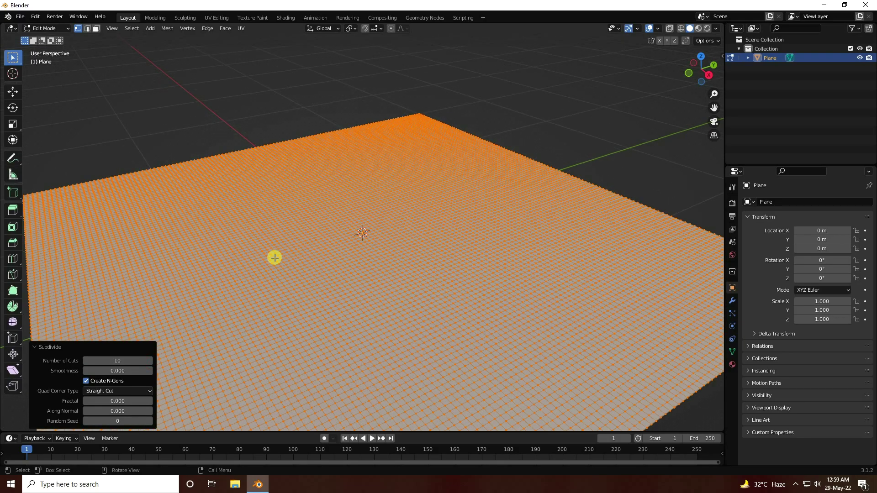
{"action": "scroll", "coordinate": [275, 257], "scroll_direction": "down", "scroll_amount": 2}
{"action": "right_click", "coordinate": [240, 259]}
{"action": "left_click", "coordinate": [240, 259]}
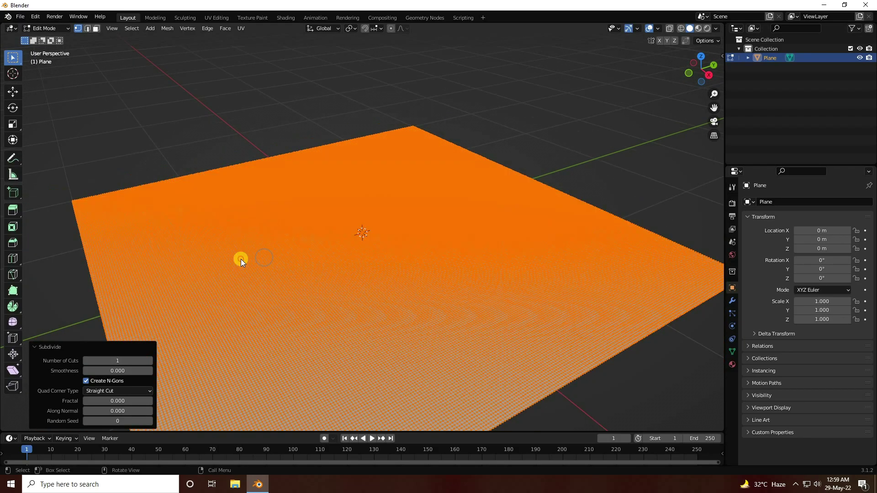
{"action": "left_click", "coordinate": [150, 360]}
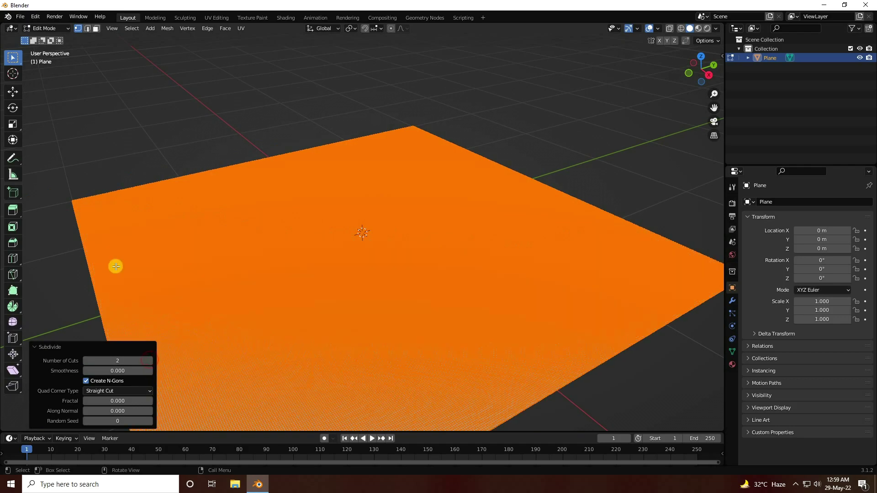
Return the plane to Object Mode
{"action": "left_click", "coordinate": [40, 33]}
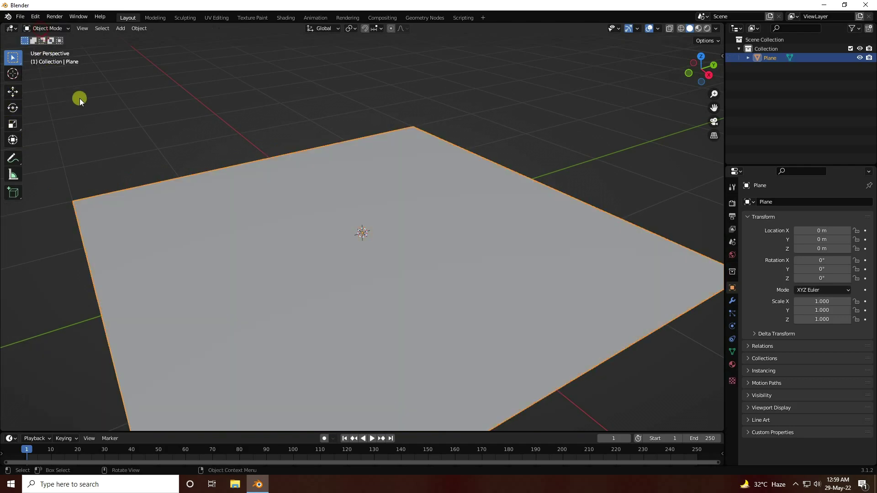
{"action": "left_click", "coordinate": [80, 98]}
{"action": "scroll", "coordinate": [420, 267], "scroll_direction": "up", "scroll_amount": 2}
{"action": "scroll", "coordinate": [421, 256], "scroll_direction": "down", "scroll_amount": 1}
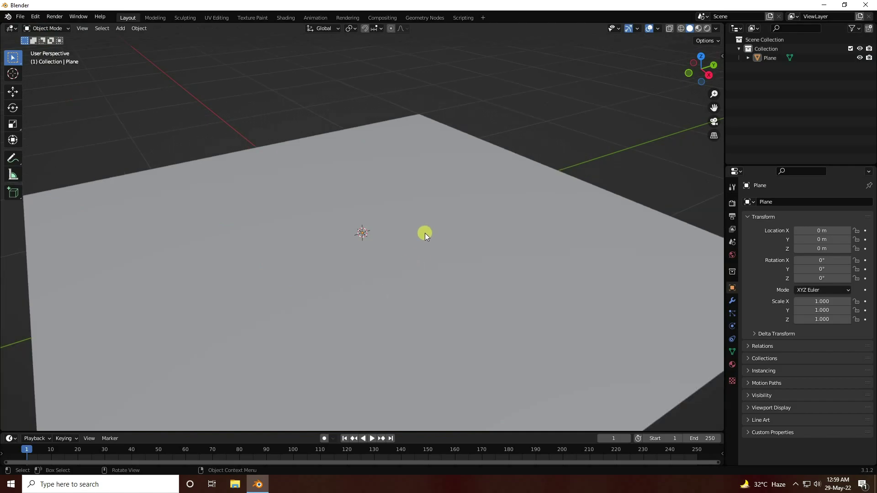
Enable the Wireframe viewport overlay and orbit to inspect the dense mesh
{"action": "left_click", "coordinate": [657, 28]}
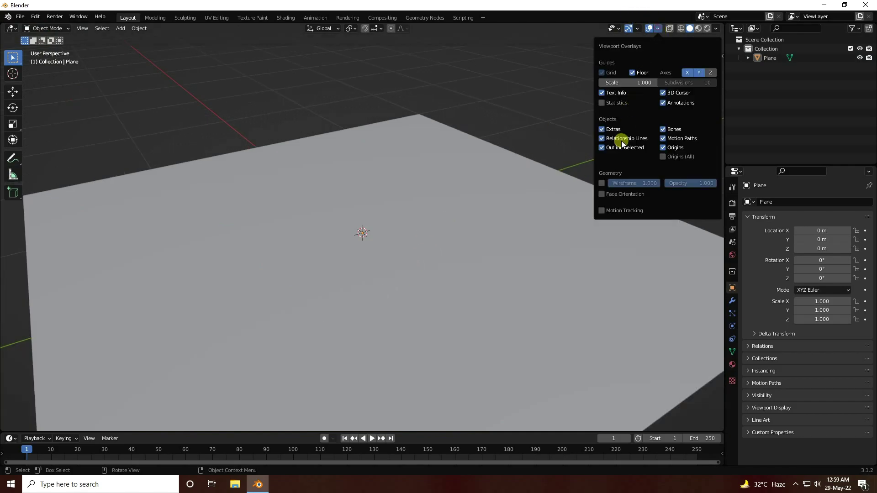
{"action": "left_click", "coordinate": [603, 184]}
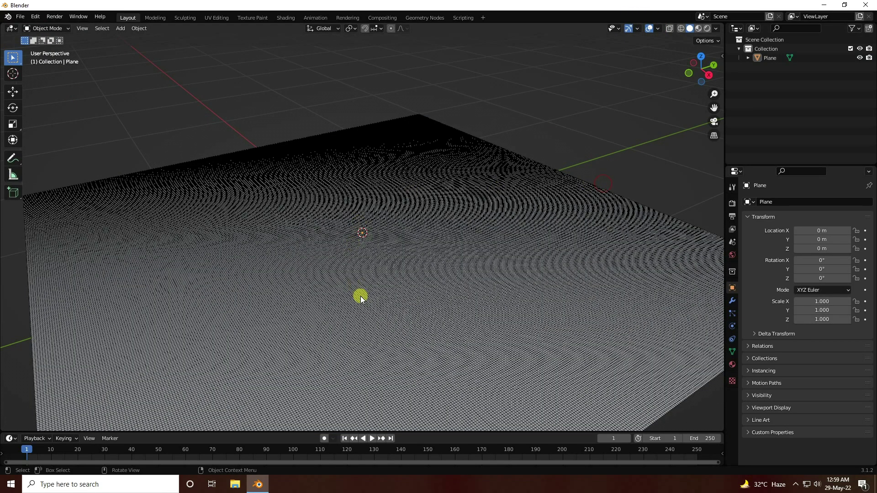
{"action": "mouse_move", "coordinate": [340, 276]}
{"action": "middle_mouse_down"}
{"action": "mouse_move", "coordinate": [351, 237]}
{"action": "mouse_move", "coordinate": [333, 292]}
{"action": "mouse_move", "coordinate": [352, 294]}
{"action": "mouse_move", "coordinate": [331, 292]}
{"action": "middle_mouse_up"}
{"action": "scroll", "coordinate": [330, 292], "scroll_direction": "down", "scroll_amount": 5}
{"action": "scroll", "coordinate": [346, 267], "scroll_direction": "up", "scroll_amount": 2}
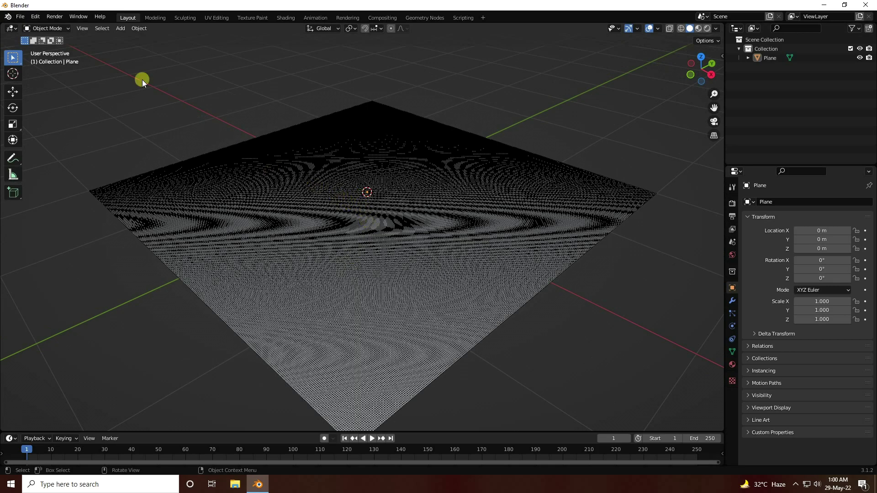
In Edit Mode with face select, extrude the plane's faces
{"action": "left_click", "coordinate": [55, 29]}
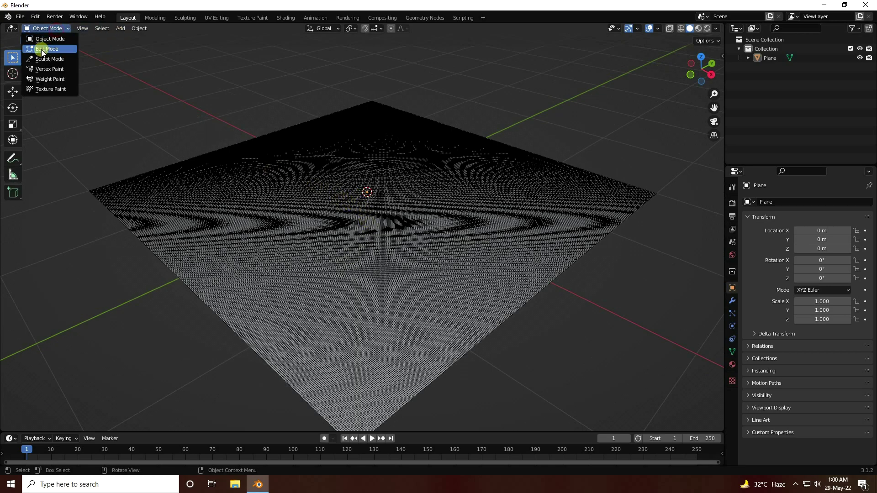
{"action": "left_click", "coordinate": [54, 49]}
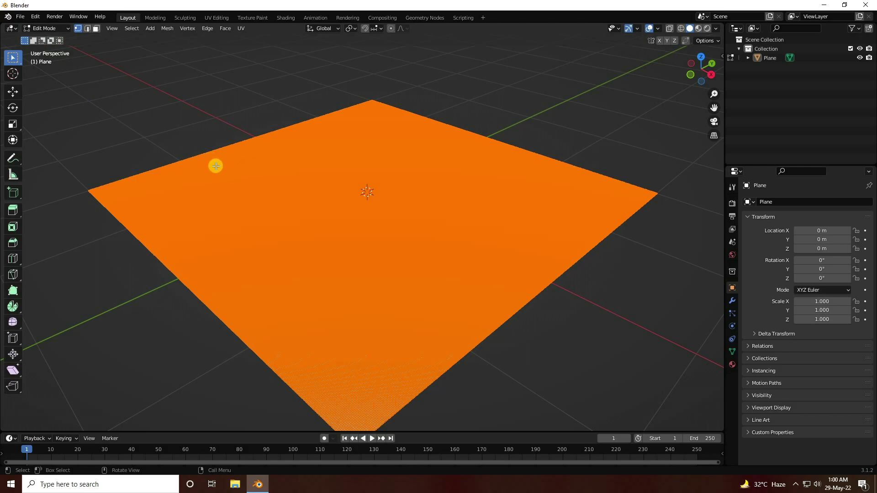
{"action": "left_click", "coordinate": [95, 29]}
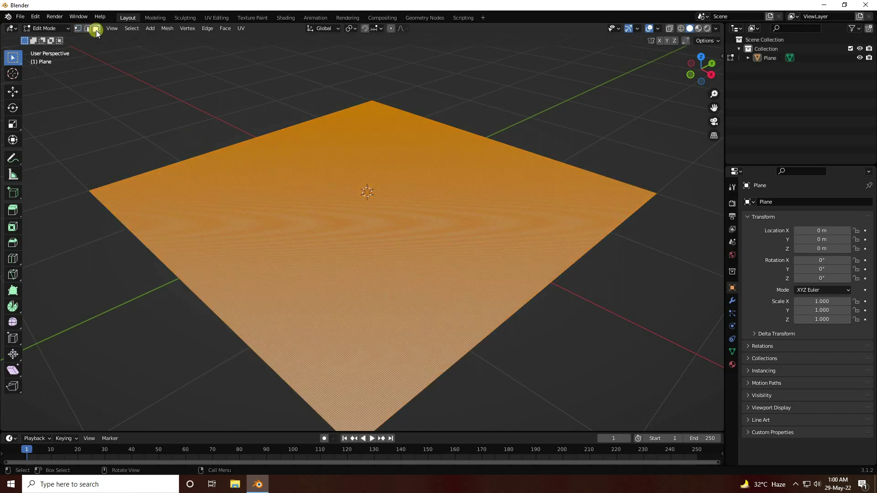
{"action": "right_click", "coordinate": [248, 156]}
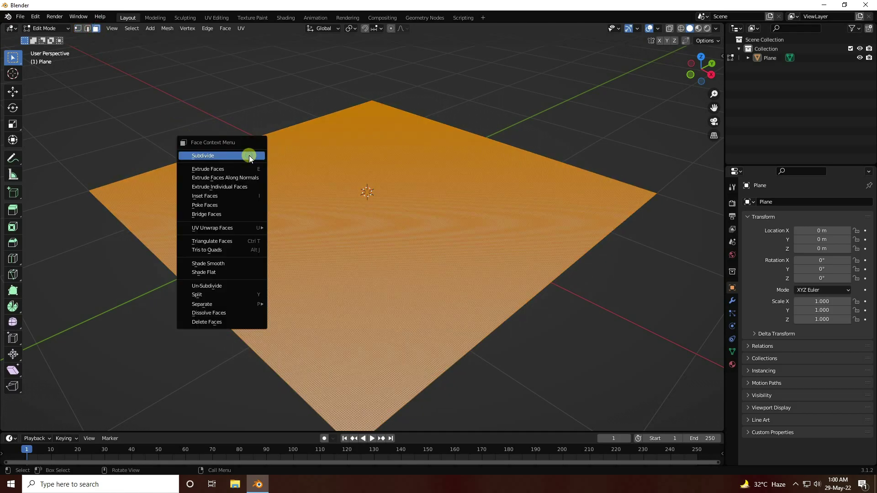
{"action": "left_click", "coordinate": [218, 169]}
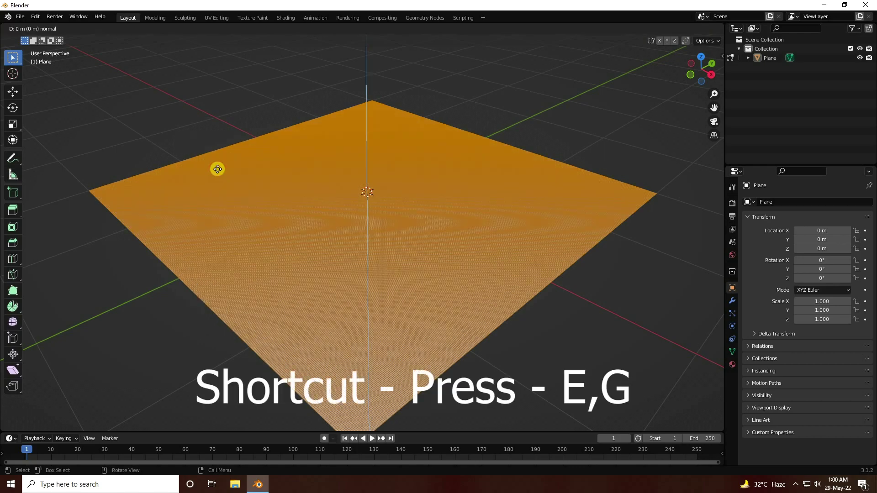
{"action": "left_click", "coordinate": [218, 167]}
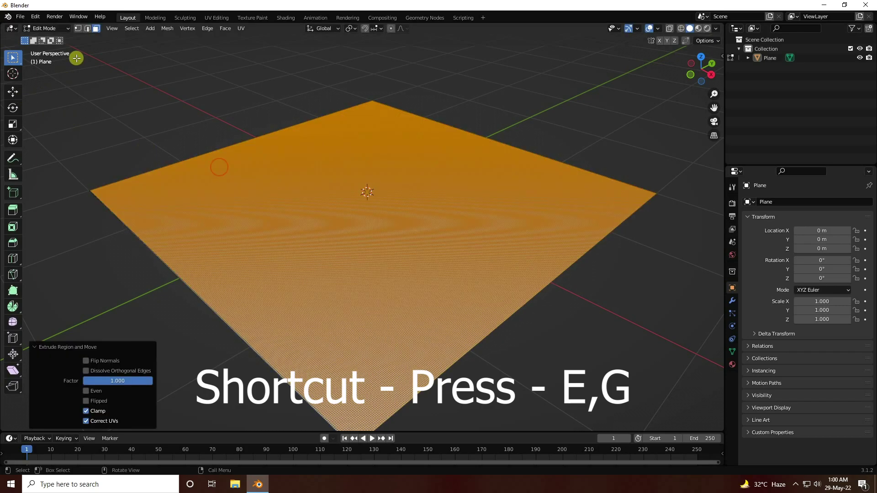
Raise the top face along Z with the Move tool to form a tall box
{"action": "left_click", "coordinate": [12, 91]}
{"action": "mouse_move", "coordinate": [368, 158]}
{"action": "left_mouse_down"}
{"action": "mouse_move", "coordinate": [377, 92]}
{"action": "mouse_move", "coordinate": [390, 308]}
{"action": "mouse_move", "coordinate": [373, 304]}
{"action": "left_mouse_up"}
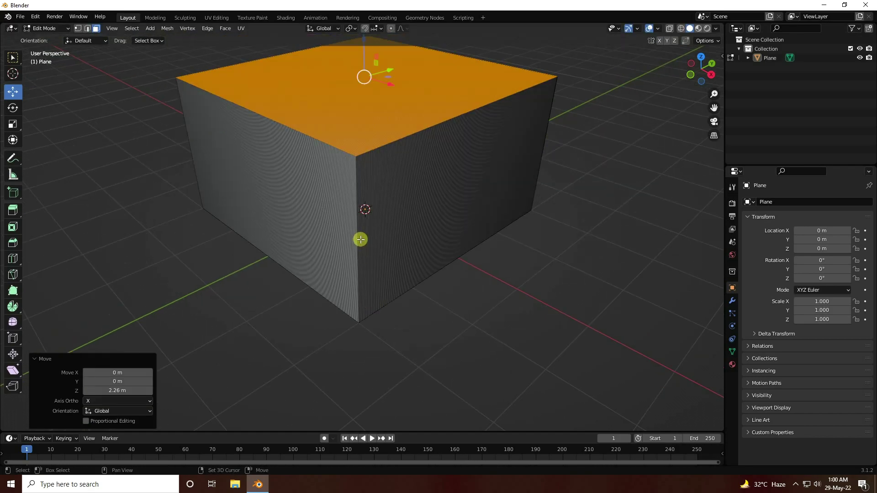
{"action": "middle_click_drag", "start_coordinate": [360, 241], "coordinate": [353, 344], "text": "shift"}
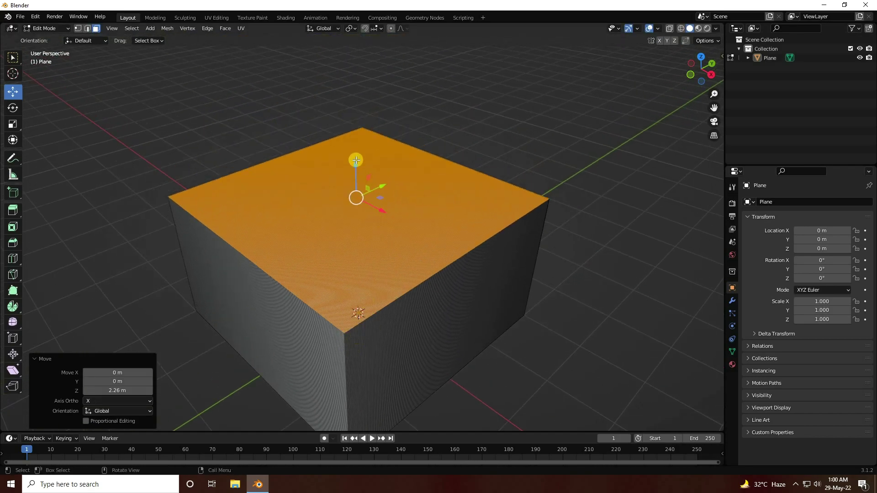
{"action": "left_click_drag", "start_coordinate": [356, 164], "coordinate": [362, 142]}
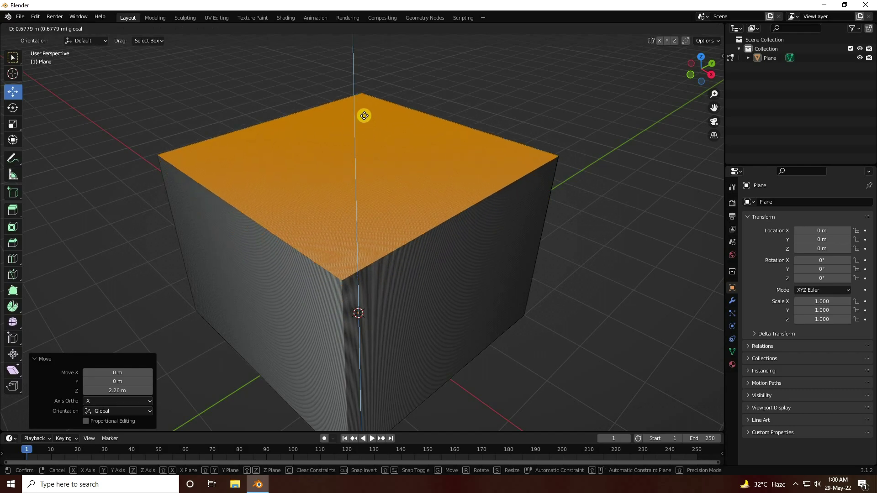
{"action": "middle_click_drag", "start_coordinate": [362, 142], "coordinate": [368, 140]}
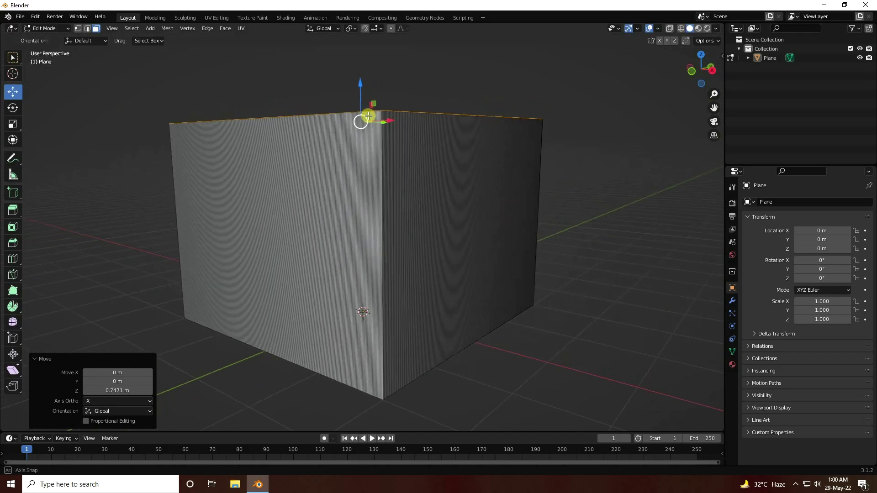
Return to Object Mode, turn off the Wireframe overlay, and select the box
{"action": "left_click", "coordinate": [40, 31]}
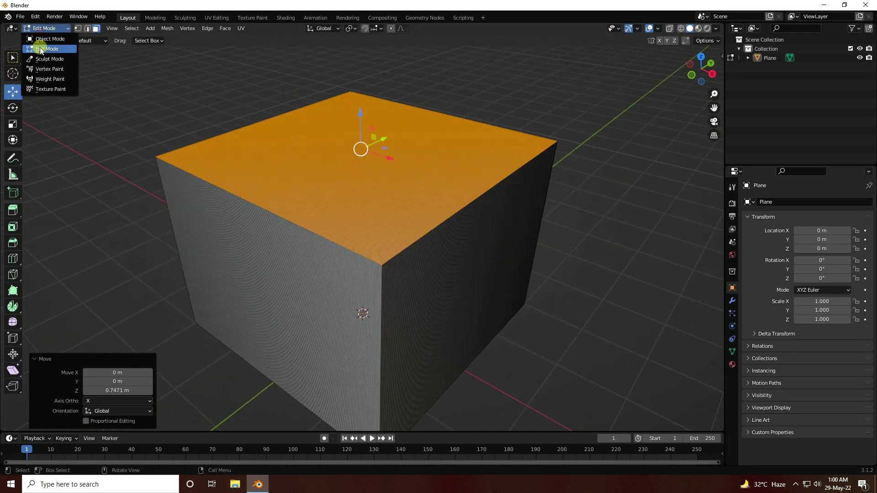
{"action": "left_click", "coordinate": [41, 40]}
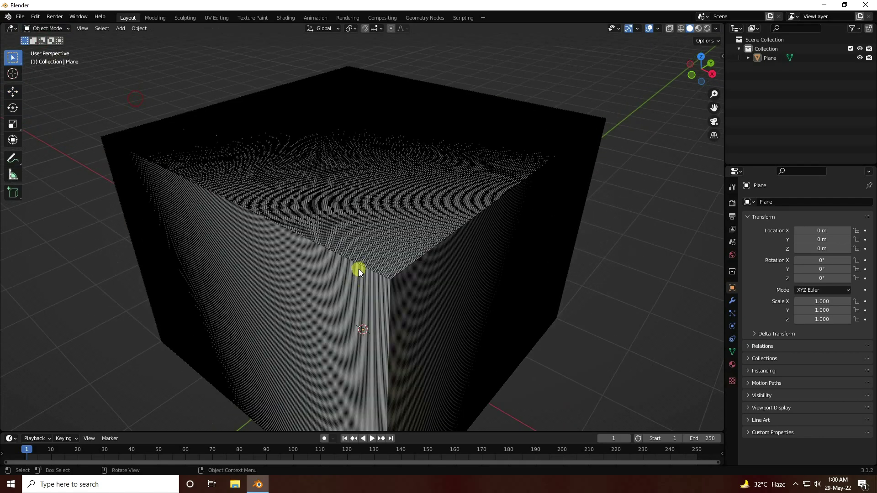
{"action": "left_click", "coordinate": [658, 28]}
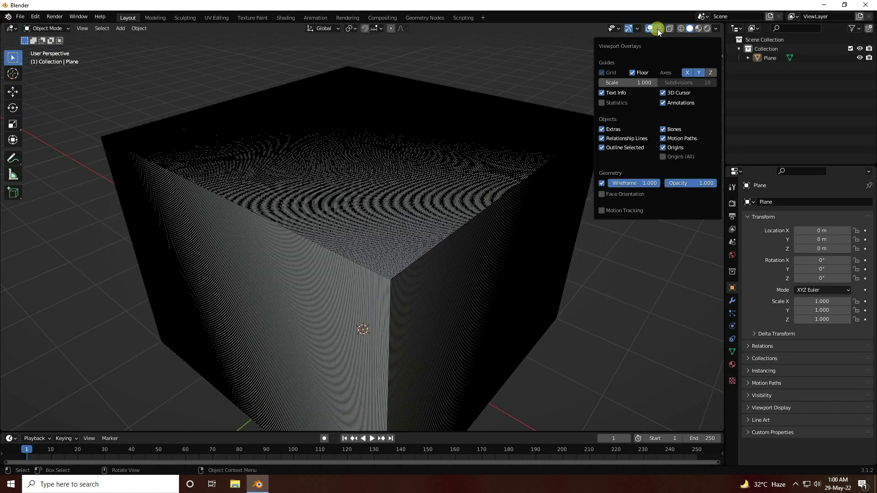
{"action": "left_click", "coordinate": [602, 183]}
{"action": "scroll", "coordinate": [436, 142], "scroll_direction": "down", "scroll_amount": 3}
{"action": "mouse_move", "coordinate": [440, 271]}
{"action": "middle_mouse_down"}
{"action": "mouse_move", "coordinate": [337, 255]}
{"action": "mouse_move", "coordinate": [480, 258]}
{"action": "mouse_move", "coordinate": [432, 270]}
{"action": "middle_mouse_up"}
{"action": "left_click", "coordinate": [357, 234]}
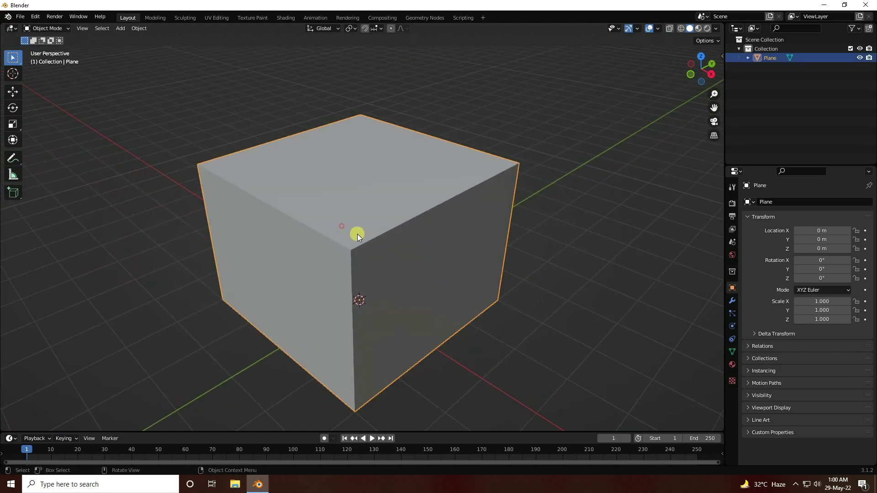
{"action": "scroll", "coordinate": [359, 231], "scroll_direction": "up", "scroll_amount": 2}
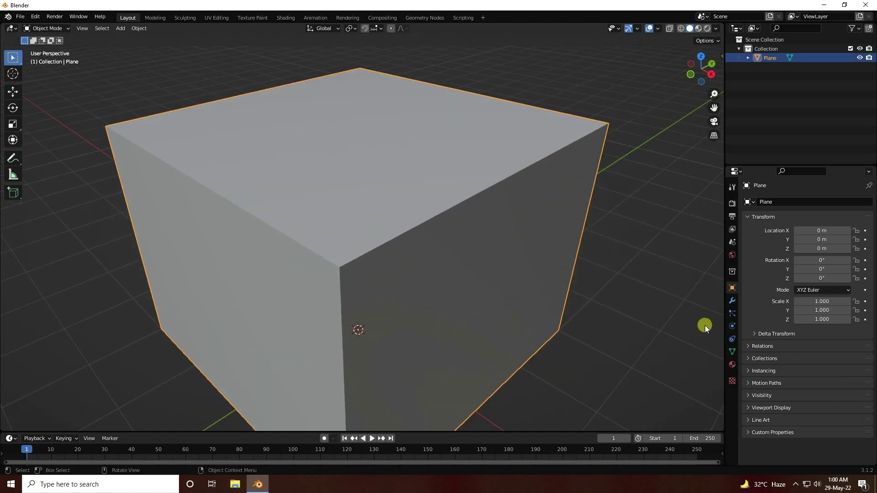
Add an Ocean modifier to the box with Geometry set to Displace
{"action": "left_click", "coordinate": [731, 302]}
{"action": "left_click", "coordinate": [762, 201]}
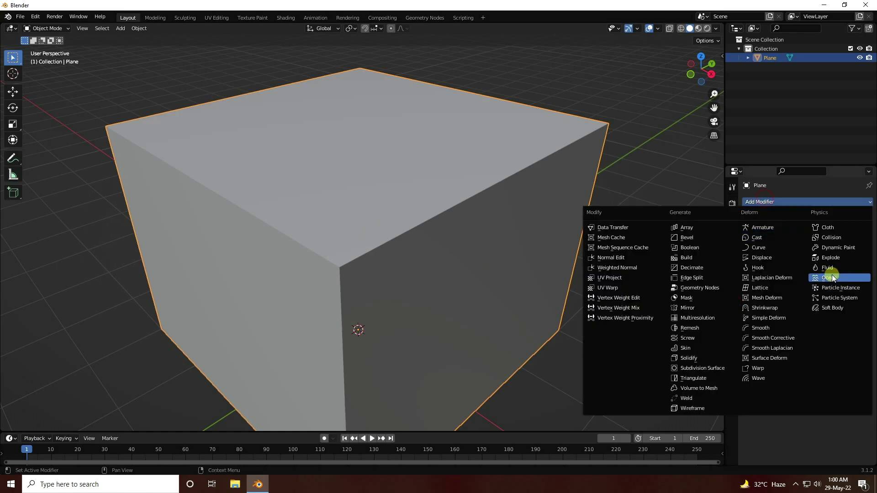
{"action": "left_click", "coordinate": [839, 277]}
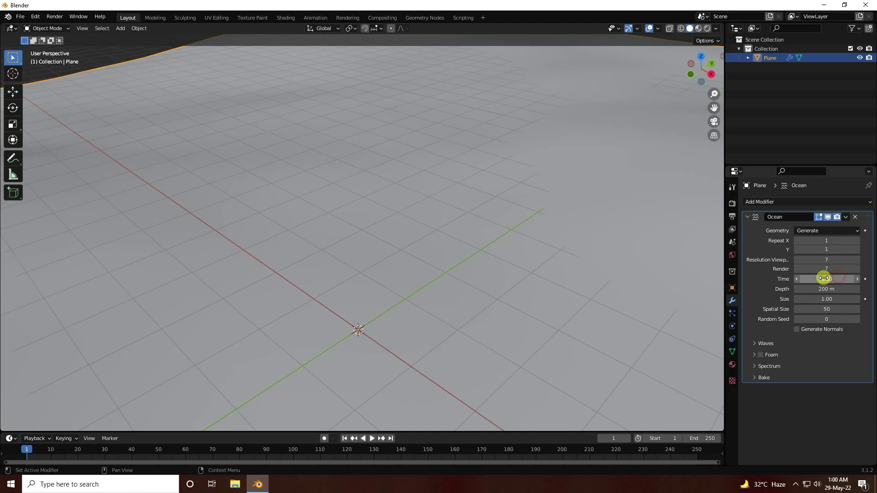
{"action": "left_click", "coordinate": [806, 231]}
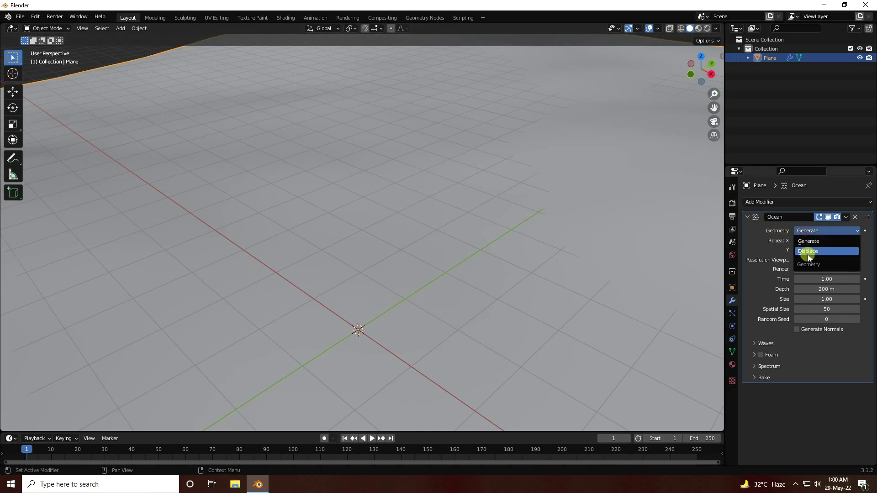
{"action": "left_click", "coordinate": [804, 252]}
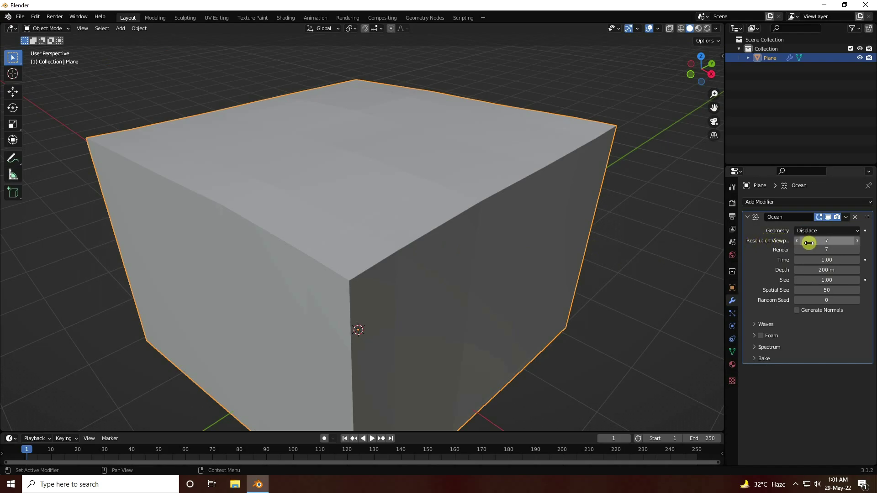
Set ocean viewport resolution 25, render resolution 40 and size 0.25
{"action": "left_click", "coordinate": [822, 242]}
{"action": "type", "text": "25"}
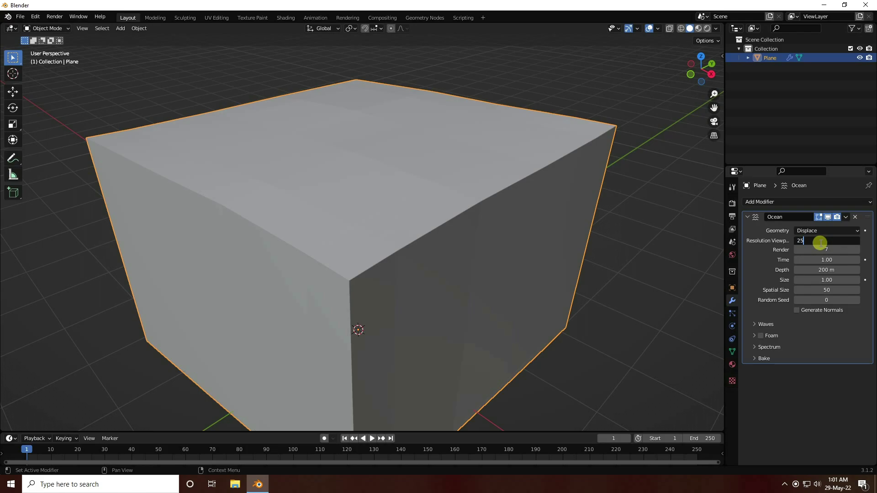
{"action": "key", "text": "Return"}
{"action": "left_click", "coordinate": [818, 250]}
{"action": "type", "text": "40"}
{"action": "key", "text": "Return"}
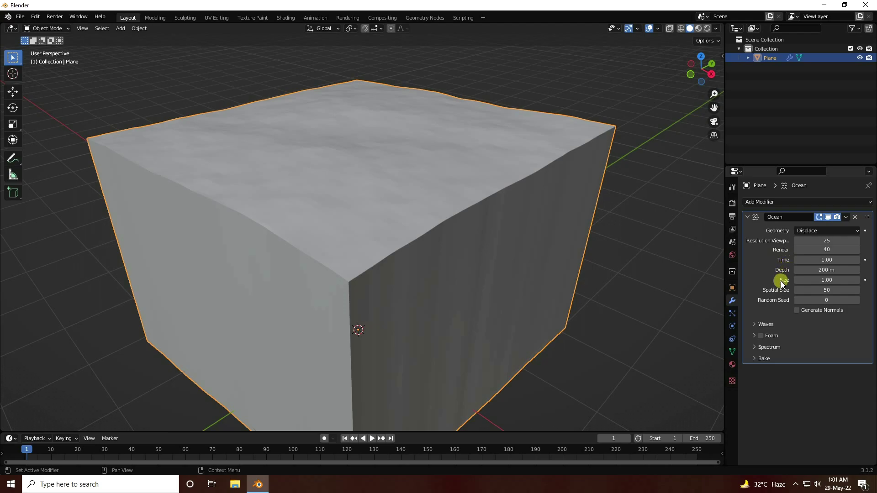
{"action": "left_click", "coordinate": [827, 280]}
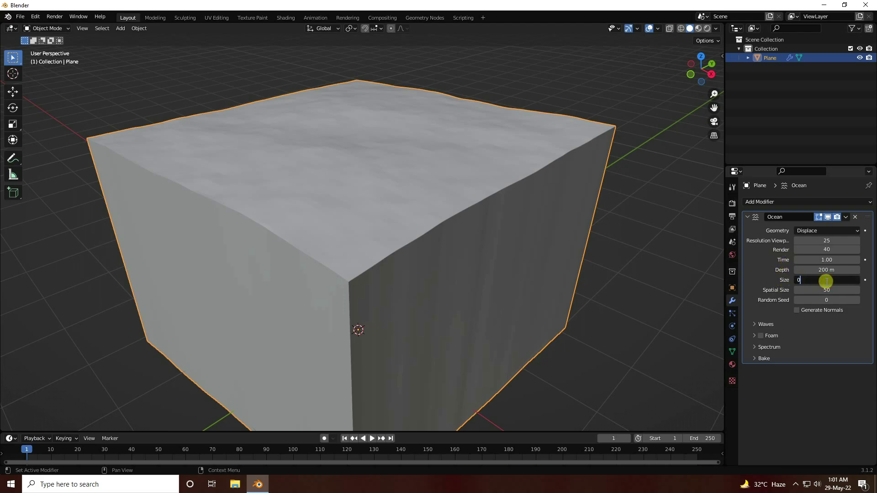
{"action": "type", "text": ".25"}
{"action": "key", "text": "Return"}
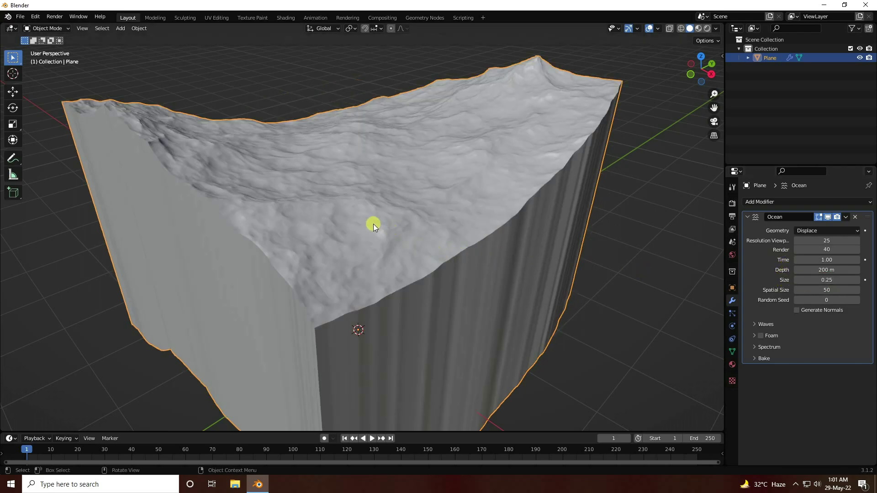
Raise the ocean Random Seed to 2 for a new wave pattern
{"action": "mouse_move", "coordinate": [373, 223]}
{"action": "middle_mouse_down"}
{"action": "mouse_move", "coordinate": [379, 259]}
{"action": "mouse_move", "coordinate": [471, 238]}
{"action": "mouse_move", "coordinate": [531, 237]}
{"action": "mouse_move", "coordinate": [382, 237]}
{"action": "mouse_move", "coordinate": [397, 248]}
{"action": "middle_mouse_up"}
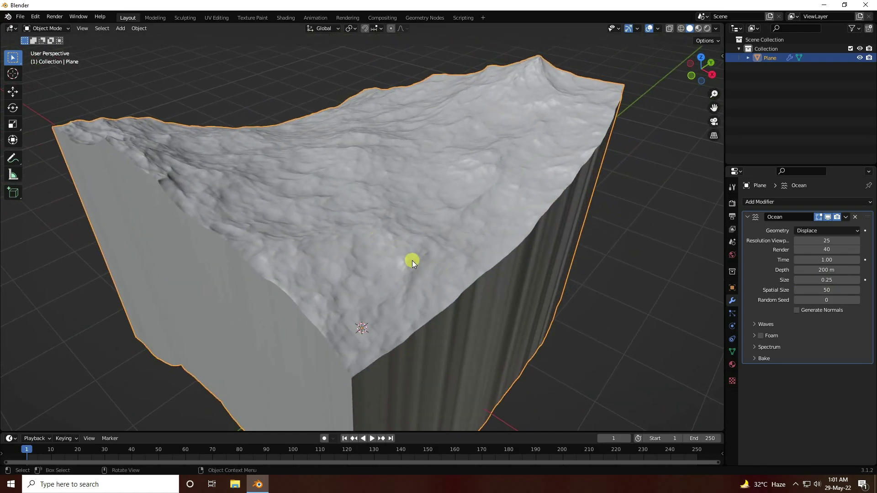
{"action": "left_click", "coordinate": [858, 301]}
{"action": "scroll", "coordinate": [451, 312], "scroll_direction": "down", "scroll_amount": 2}
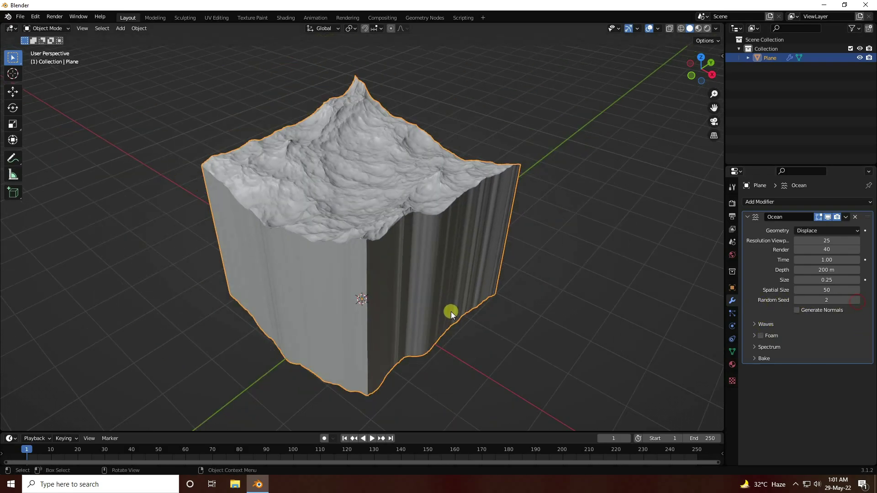
{"action": "scroll", "coordinate": [315, 156], "scroll_direction": "up", "scroll_amount": 2}
{"action": "scroll", "coordinate": [361, 172], "scroll_direction": "up", "scroll_amount": 2}
{"action": "scroll", "coordinate": [379, 221], "scroll_direction": "up", "scroll_amount": 2}
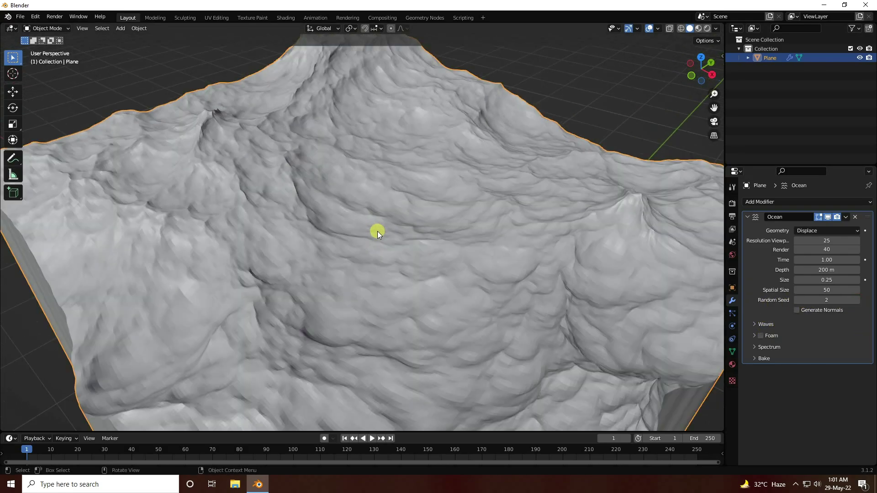
Make the timeline area taller and select the End frame field
{"action": "mouse_move", "coordinate": [377, 232]}
{"action": "middle_mouse_down"}
{"action": "mouse_move", "coordinate": [387, 242]}
{"action": "mouse_move", "coordinate": [386, 209]}
{"action": "mouse_move", "coordinate": [382, 251]}
{"action": "middle_mouse_up"}
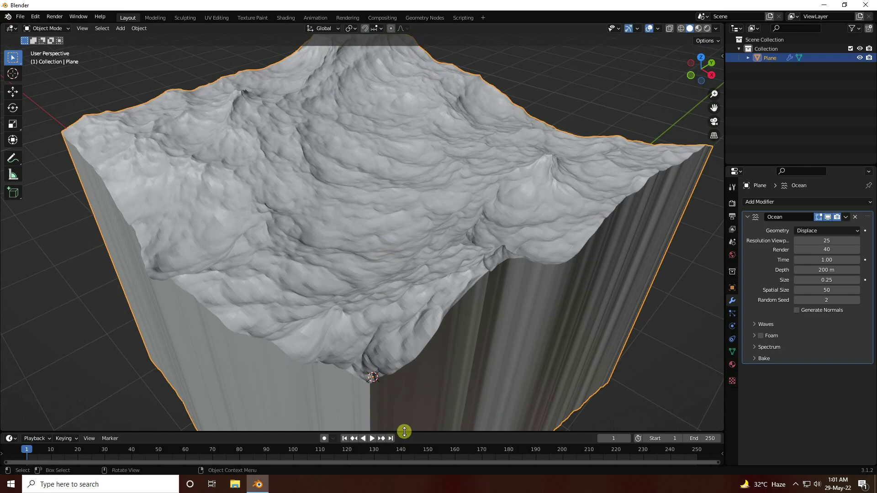
{"action": "left_click_drag", "start_coordinate": [404, 432], "coordinate": [412, 381]}
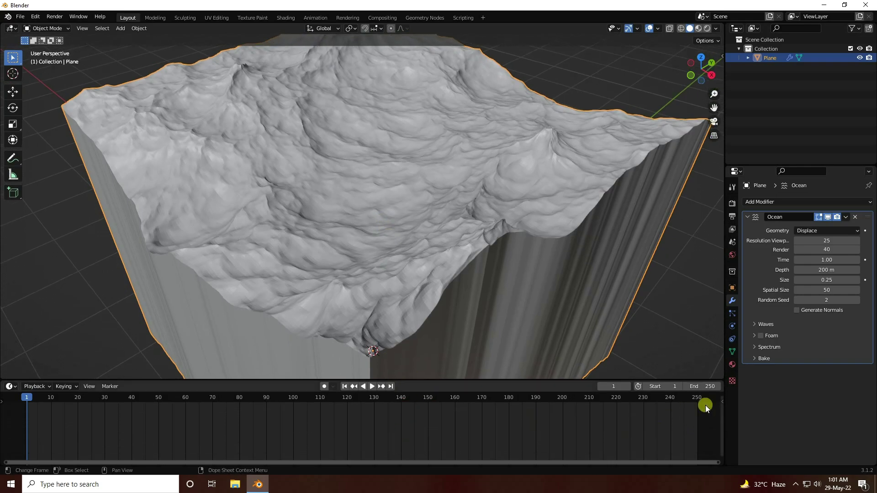
{"action": "left_click", "coordinate": [707, 387]}
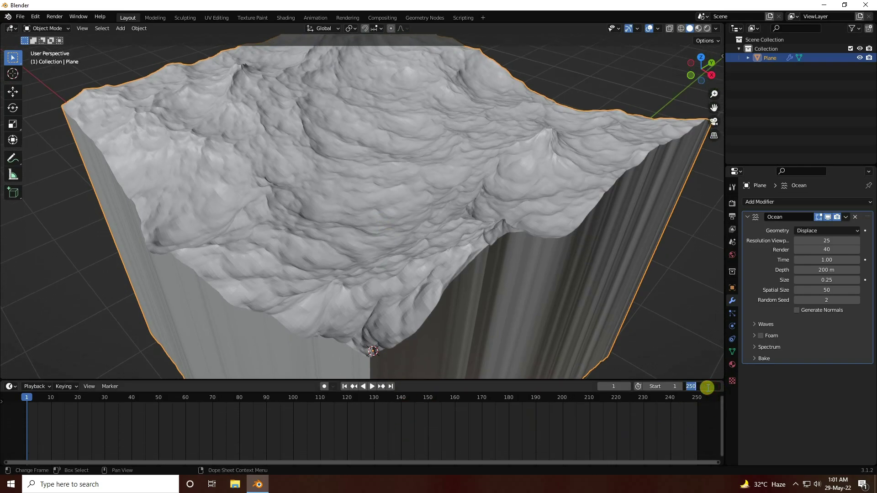
{"action": "type", "text": "500"}
Set the end frame to 500 and keyframe ocean Time 1.00 at frame 1
{"action": "key", "text": "Return"}
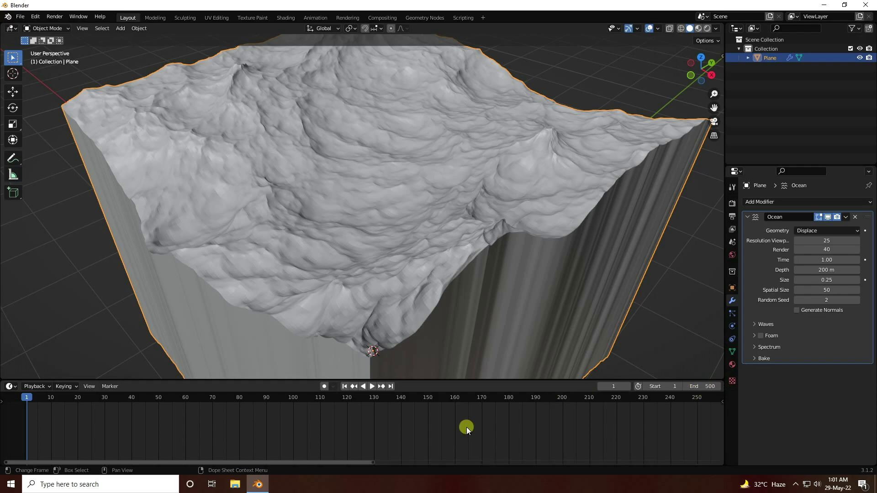
{"action": "left_click_drag", "start_coordinate": [369, 460], "coordinate": [783, 467]}
{"action": "mouse_move", "coordinate": [815, 260]}
{"action": "left_mouse_down"}
{"action": "mouse_move", "coordinate": [872, 262]}
{"action": "mouse_move", "coordinate": [819, 261]}
{"action": "left_mouse_up"}
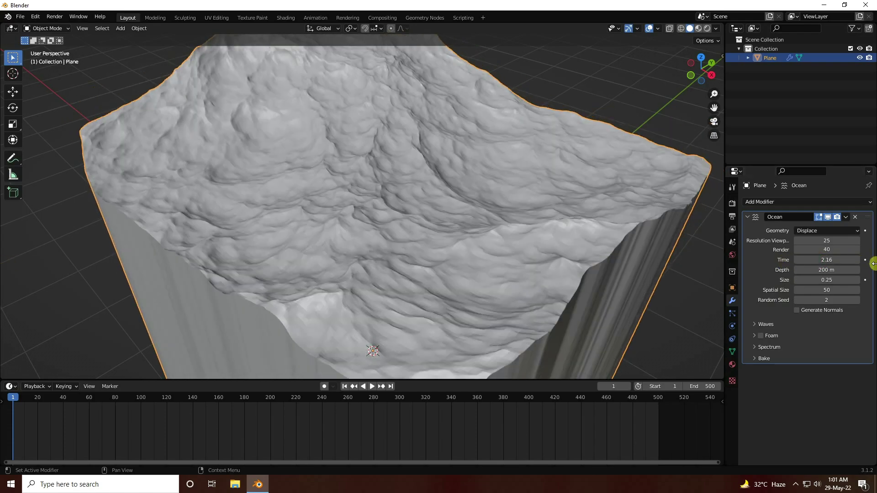
{"action": "left_click", "coordinate": [819, 261]}
{"action": "type", "text": "1"}
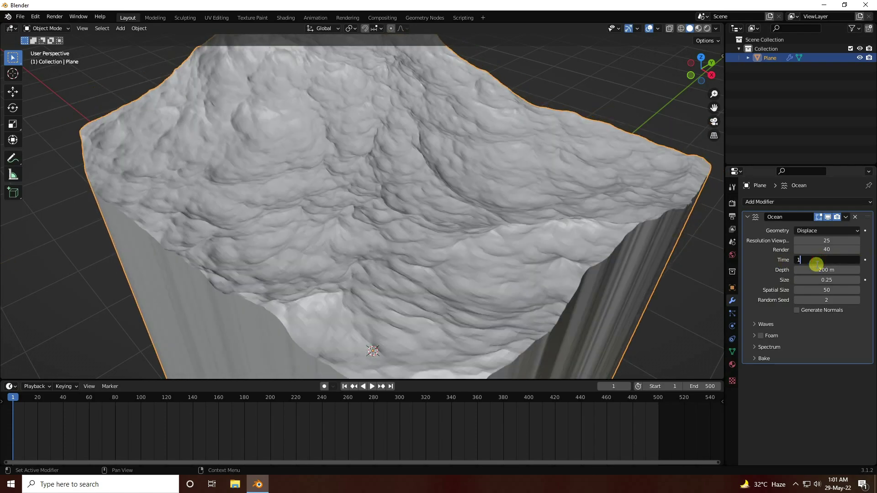
{"action": "key", "text": "Return"}
{"action": "key", "text": "i"}
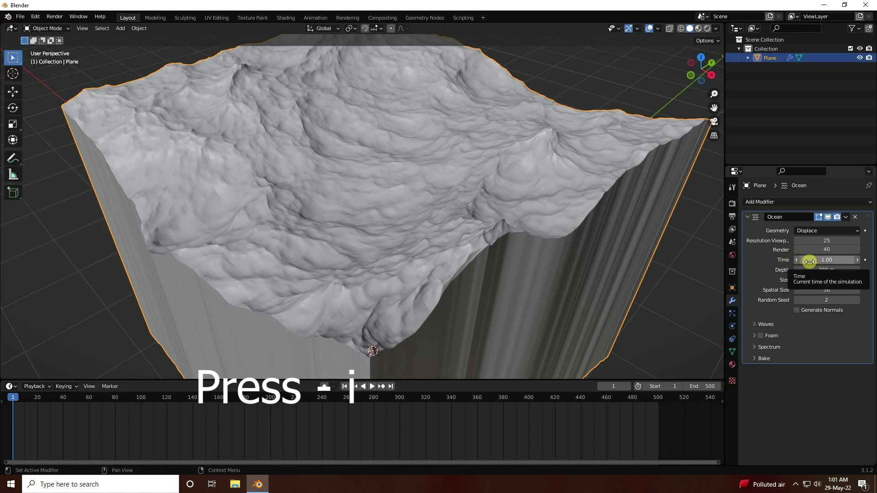
{"action": "key", "text": "i"}
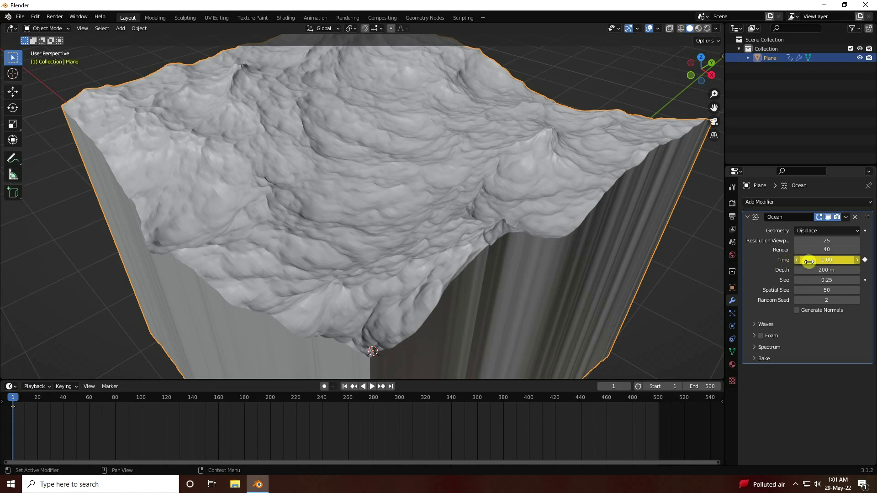
Keyframe ocean Time 5.00 at frame 100, then play from the first frame
{"action": "left_click", "coordinate": [141, 398]}
{"action": "left_click", "coordinate": [814, 261]}
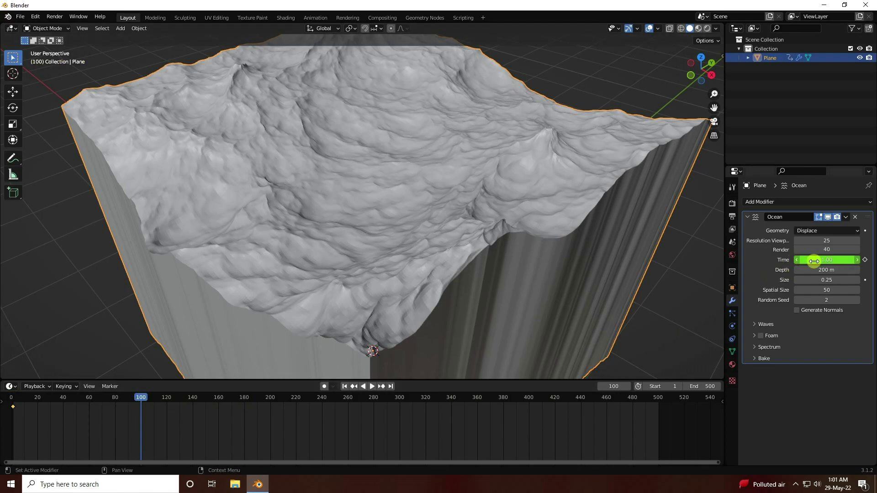
{"action": "double_click", "coordinate": [820, 261]}
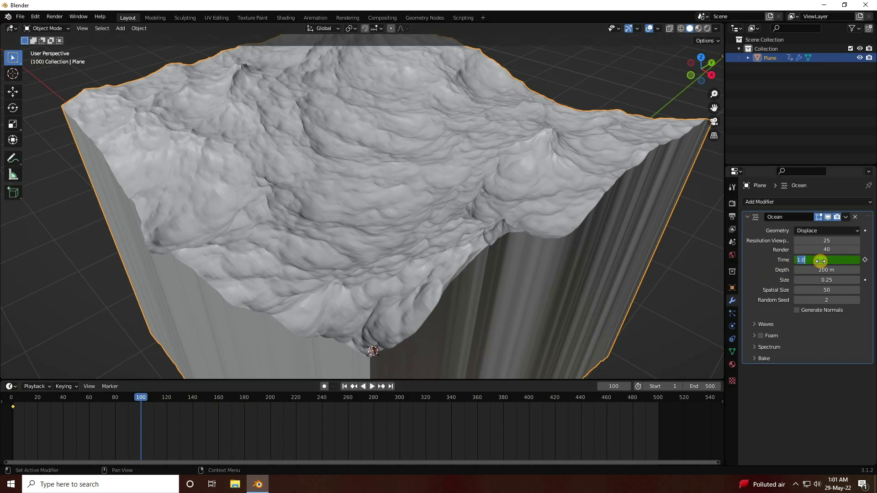
{"action": "type", "text": "5"}
{"action": "key", "text": "Return"}
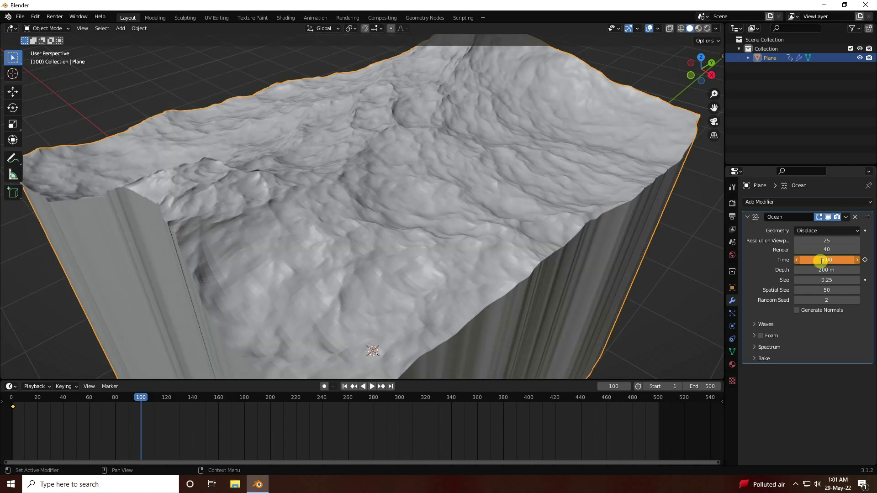
{"action": "key", "text": "i"}
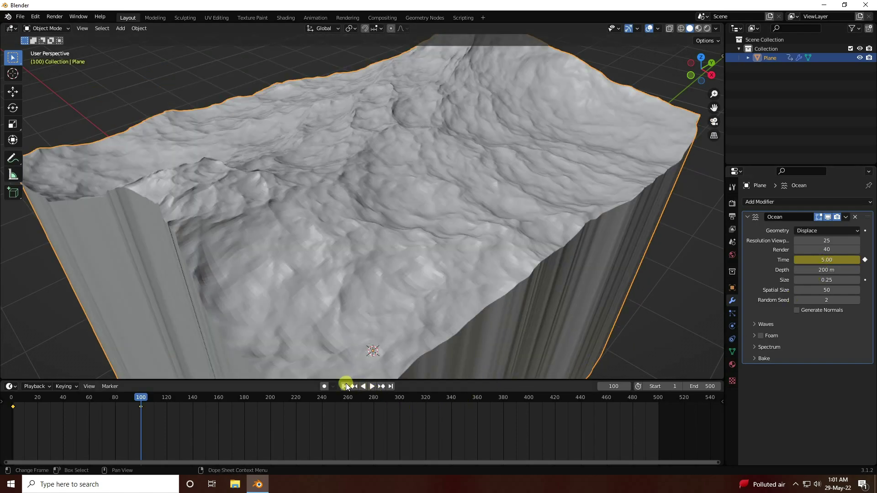
{"action": "left_click", "coordinate": [344, 386]}
{"action": "left_click", "coordinate": [372, 386]}
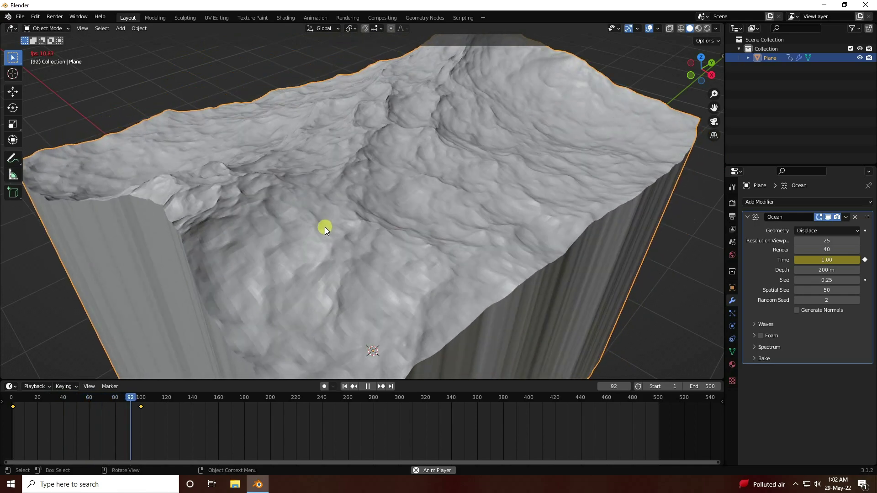
Stop playback, select all Time keyframes and change their interpolation
{"action": "left_click", "coordinate": [368, 386]}
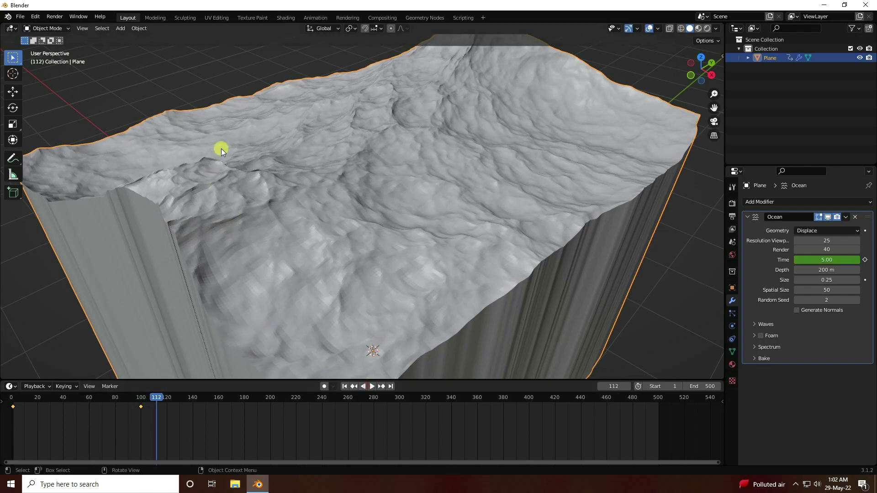
{"action": "left_click_drag", "start_coordinate": [194, 421], "coordinate": [3, 394]}
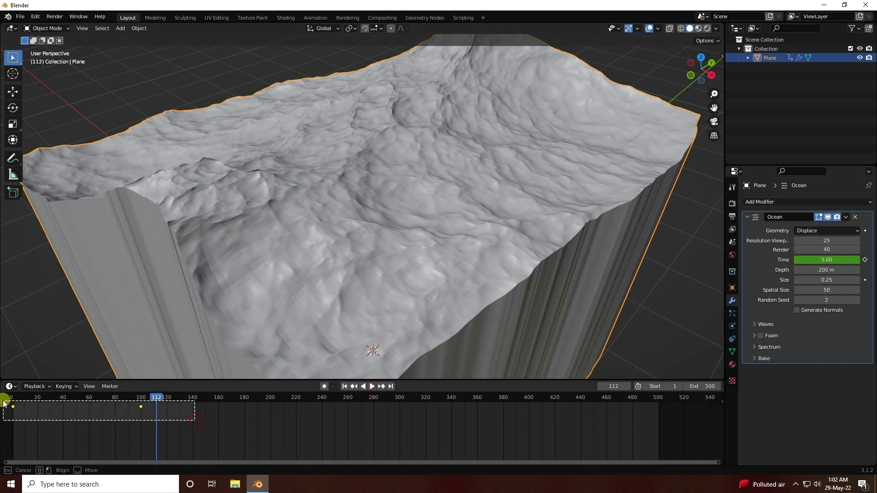
{"action": "left_click_drag", "start_coordinate": [164, 421], "coordinate": [4, 393]}
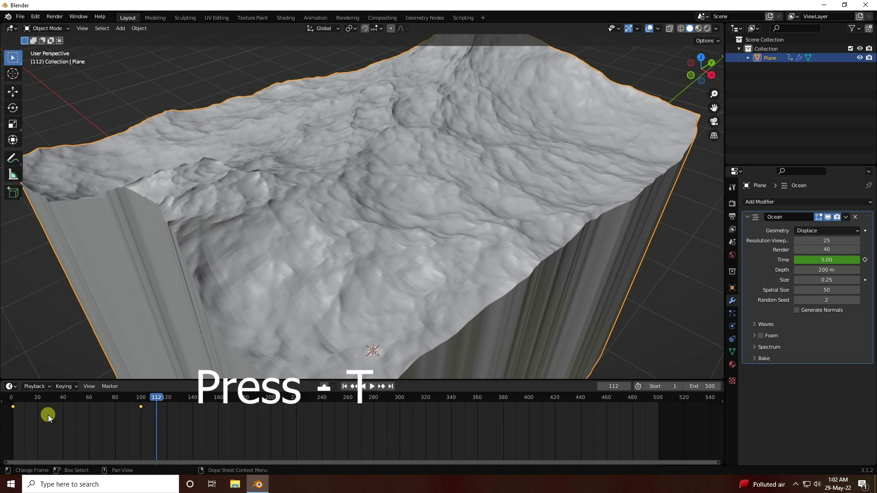
{"action": "key", "text": "t"}
{"action": "left_click", "coordinate": [36, 424]}
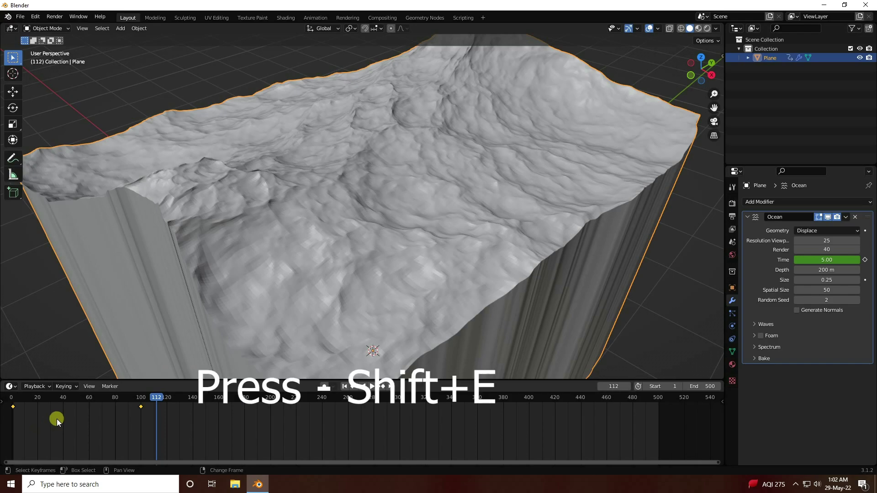
Give the keyframes Linear Extrapolation and replay the animation from frame 1
{"action": "key", "text": "shift+e"}
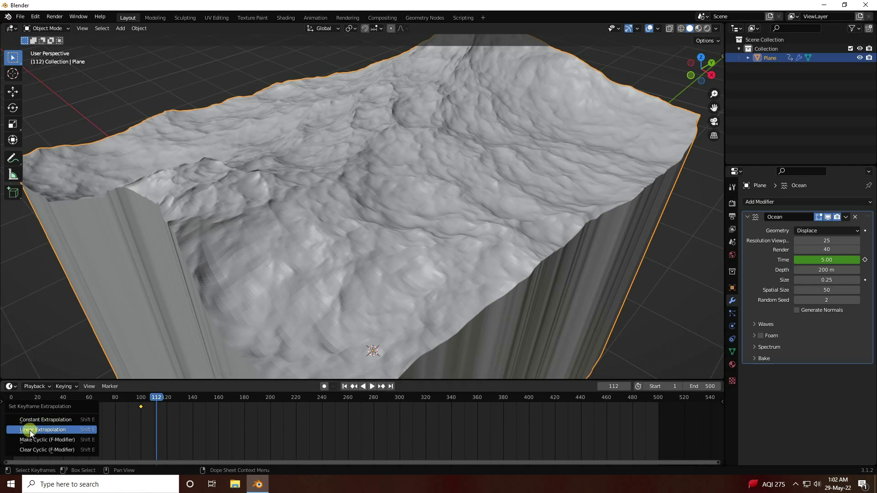
{"action": "left_click", "coordinate": [43, 430]}
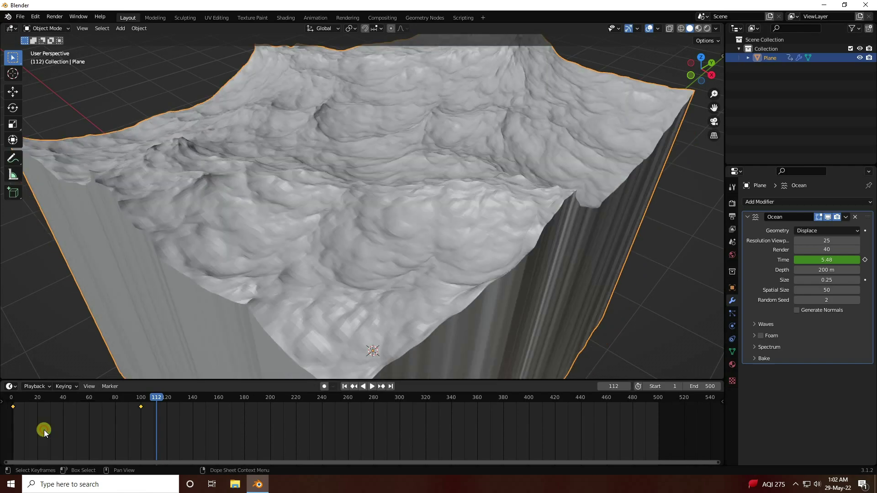
{"action": "left_click", "coordinate": [344, 386]}
{"action": "left_click", "coordinate": [373, 387]}
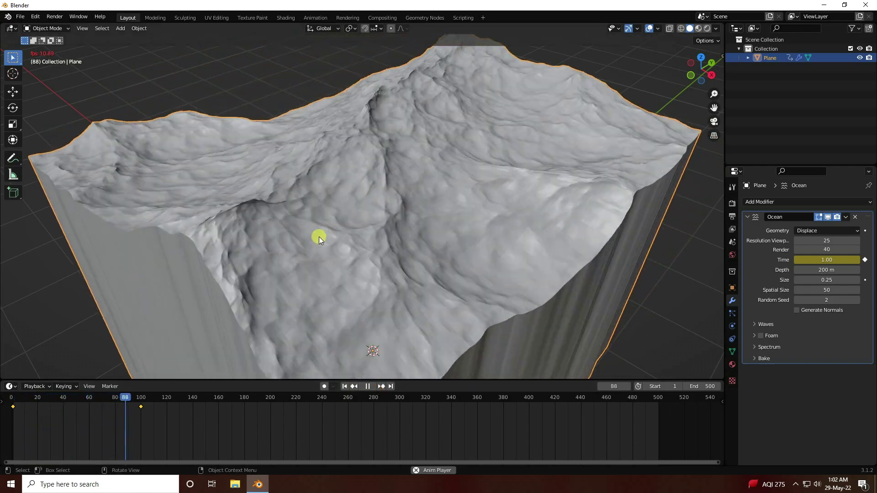
{"action": "scroll", "coordinate": [319, 236], "scroll_direction": "down", "scroll_amount": 3}
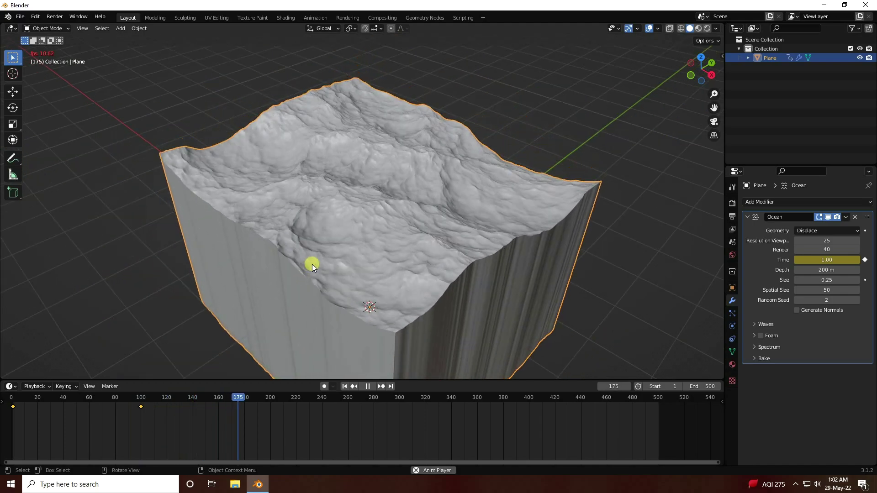
Stop playback, select the plane and create a new material
{"action": "left_click", "coordinate": [367, 385]}
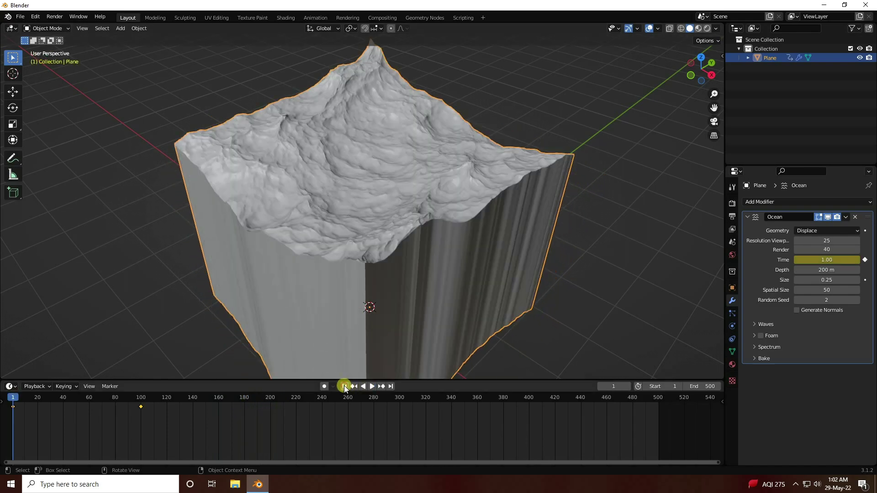
{"action": "left_click", "coordinate": [373, 254]}
{"action": "left_click", "coordinate": [768, 348]}
{"action": "left_click", "coordinate": [732, 366]}
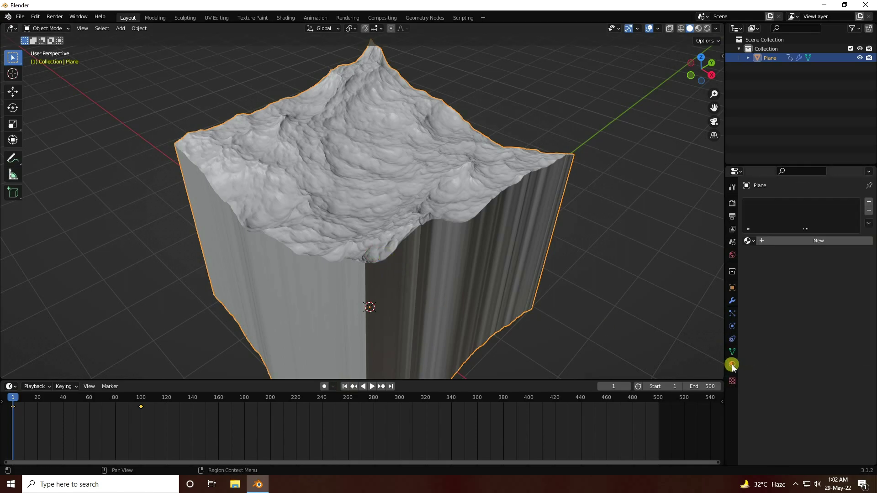
{"action": "left_click", "coordinate": [770, 241]}
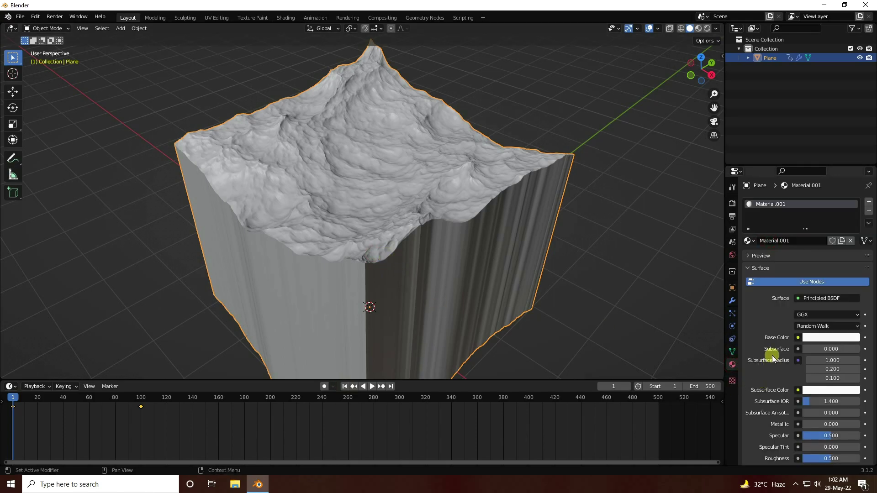
Switch the material surface to Glass BSDF with roughness 0
{"action": "left_click", "coordinate": [798, 337]}
{"action": "left_click", "coordinate": [804, 299]}
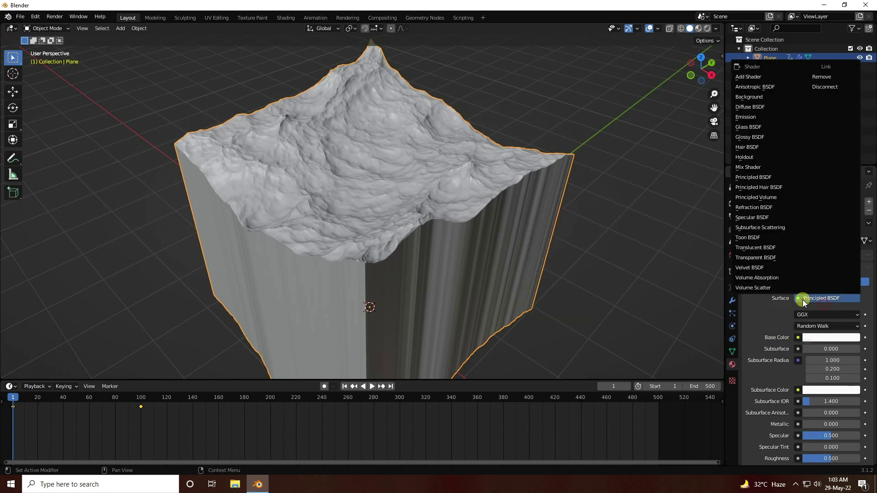
{"action": "left_click", "coordinate": [755, 128]}
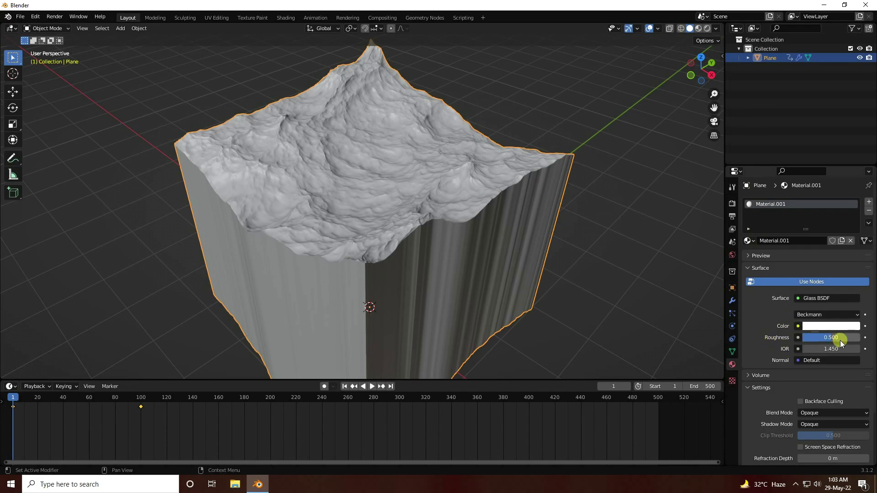
{"action": "left_click_drag", "start_coordinate": [840, 339], "coordinate": [745, 344]}
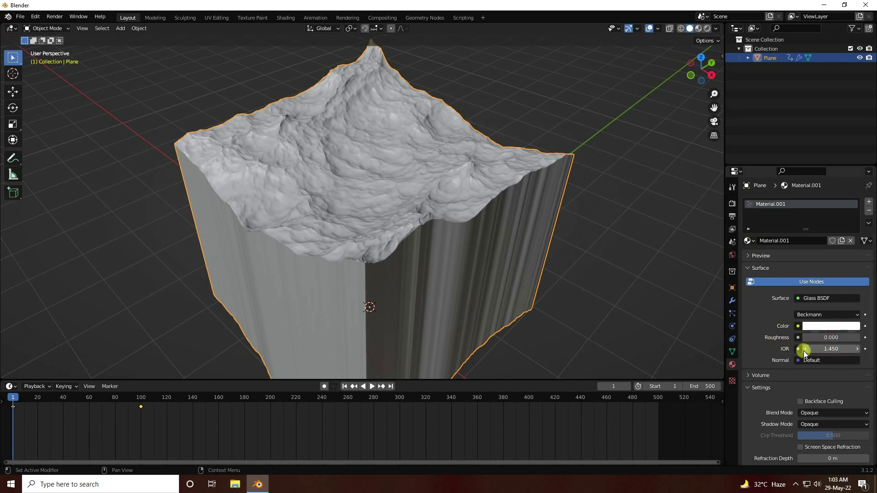
Tint the glass light cyan with hue 0.5 and saturation 0.53
{"action": "left_click", "coordinate": [818, 327]}
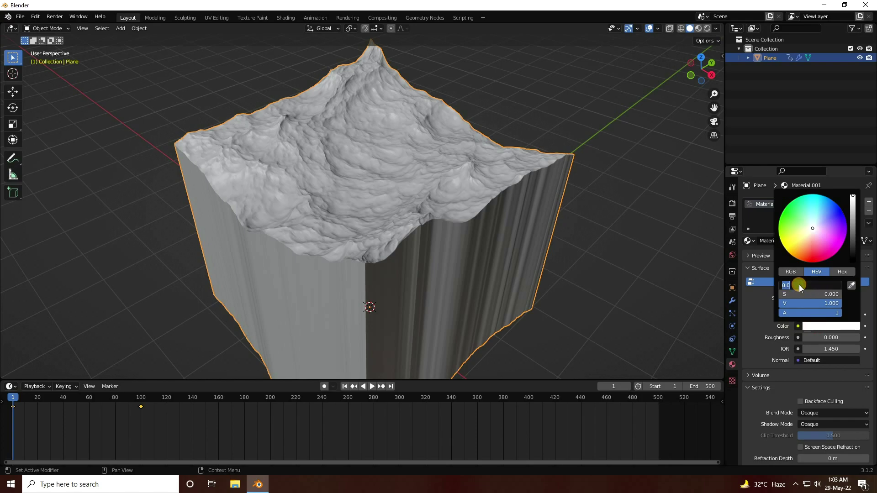
{"action": "type", "text": "0.5"}
{"action": "key", "text": "Return"}
{"action": "left_click", "coordinate": [804, 295]}
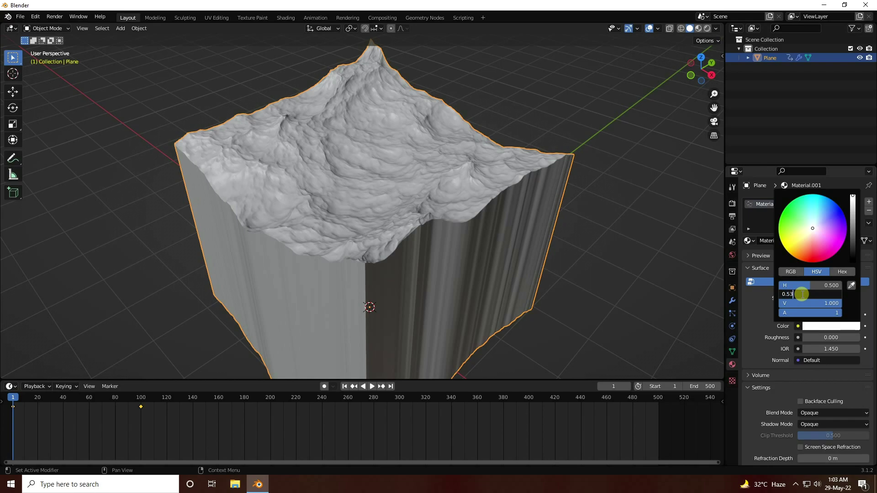
{"action": "key", "text": "Return"}
Switch the viewport to Material Preview to show the water cube's cyan glass material
{"action": "left_click", "coordinate": [698, 29]}
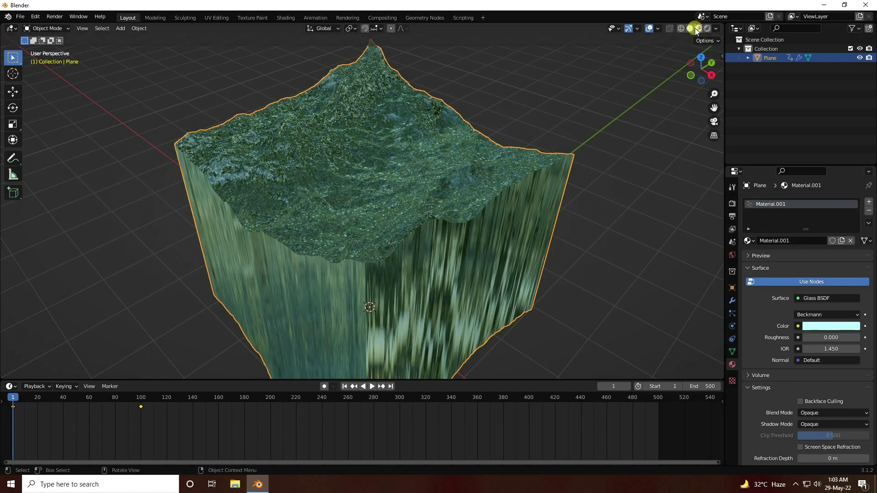
{"action": "mouse_move", "coordinate": [390, 215]}
{"action": "middle_mouse_down"}
{"action": "mouse_move", "coordinate": [243, 229]}
{"action": "mouse_move", "coordinate": [398, 224]}
{"action": "mouse_move", "coordinate": [401, 234]}
{"action": "mouse_move", "coordinate": [401, 223]}
{"action": "middle_mouse_up"}
{"action": "scroll", "coordinate": [373, 169], "scroll_direction": "up", "scroll_amount": 2}
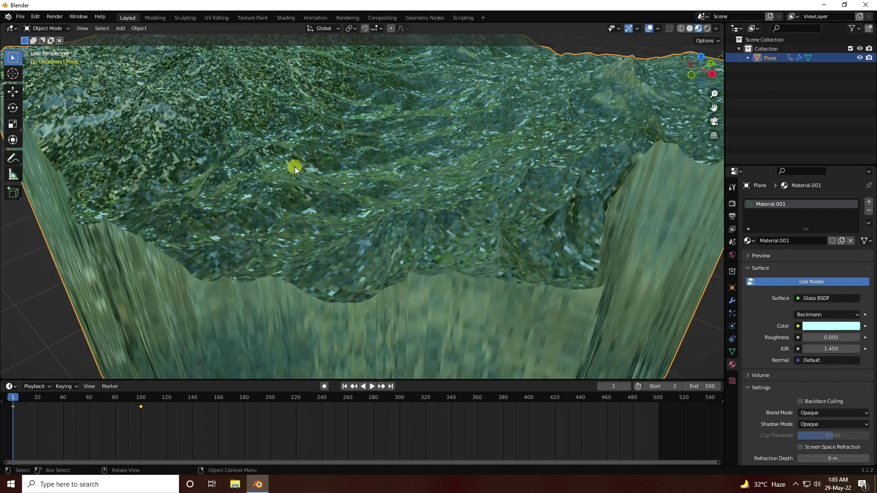
{"action": "scroll", "coordinate": [295, 167], "scroll_direction": "down", "scroll_amount": 4}
Apply Shade Smooth to the water cube so its wavy surface has no faceting
{"action": "right_click", "coordinate": [311, 152]}
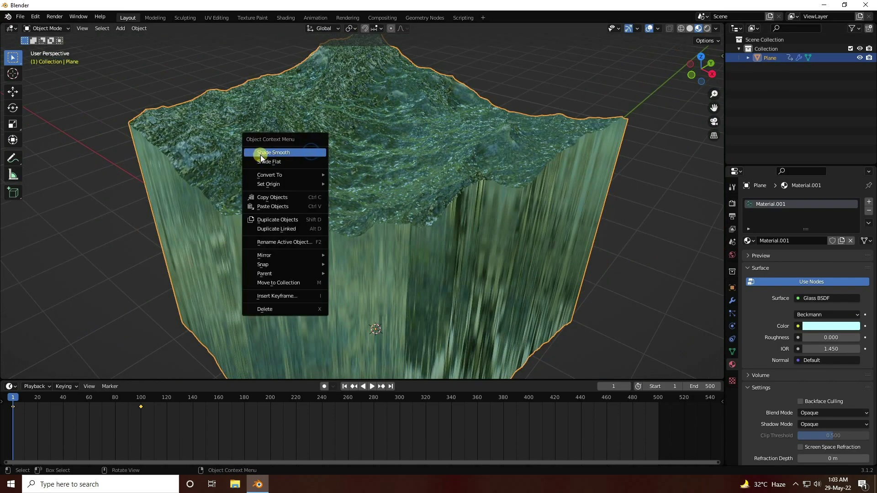
{"action": "left_click", "coordinate": [286, 152]}
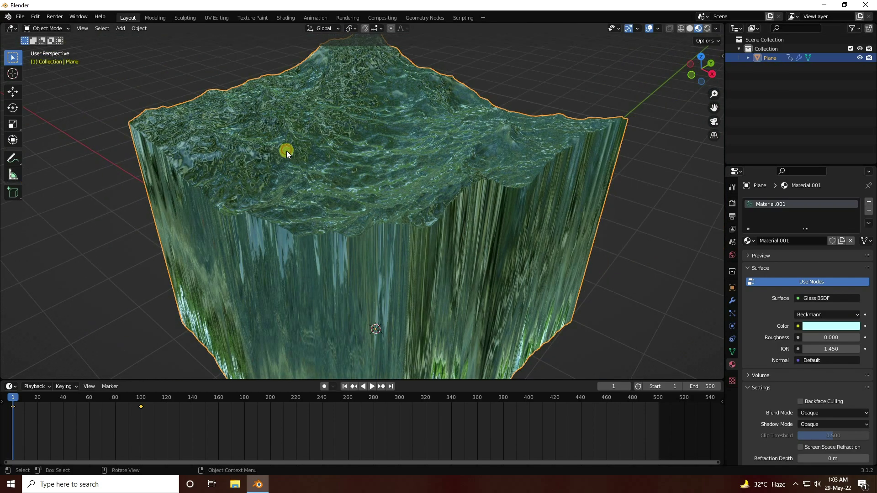
{"action": "scroll", "coordinate": [342, 194], "scroll_direction": "up", "scroll_amount": 2}
{"action": "right_click", "coordinate": [328, 182]}
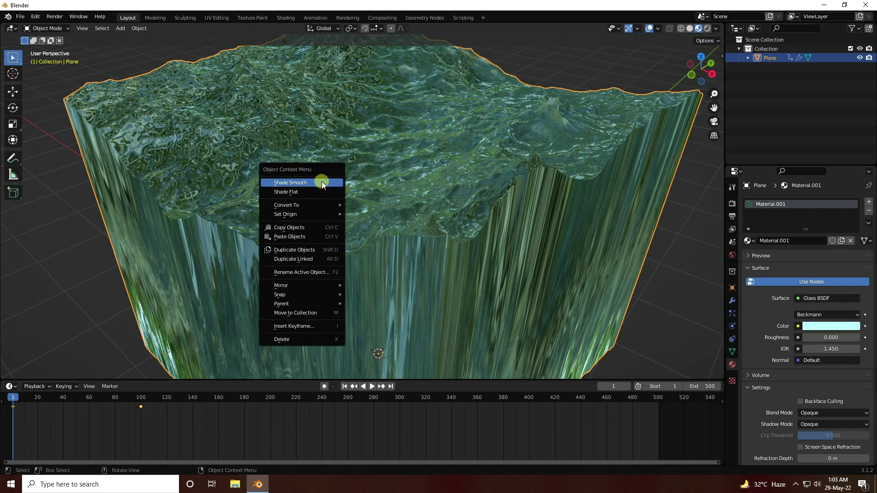
{"action": "left_click", "coordinate": [321, 181]}
{"action": "scroll", "coordinate": [320, 209], "scroll_direction": "down", "scroll_amount": 3}
{"action": "scroll", "coordinate": [302, 228], "scroll_direction": "down", "scroll_amount": 2}
{"action": "mouse_move", "coordinate": [350, 245]}
{"action": "middle_mouse_down"}
{"action": "mouse_move", "coordinate": [379, 255]}
{"action": "mouse_move", "coordinate": [333, 245]}
{"action": "middle_mouse_up"}
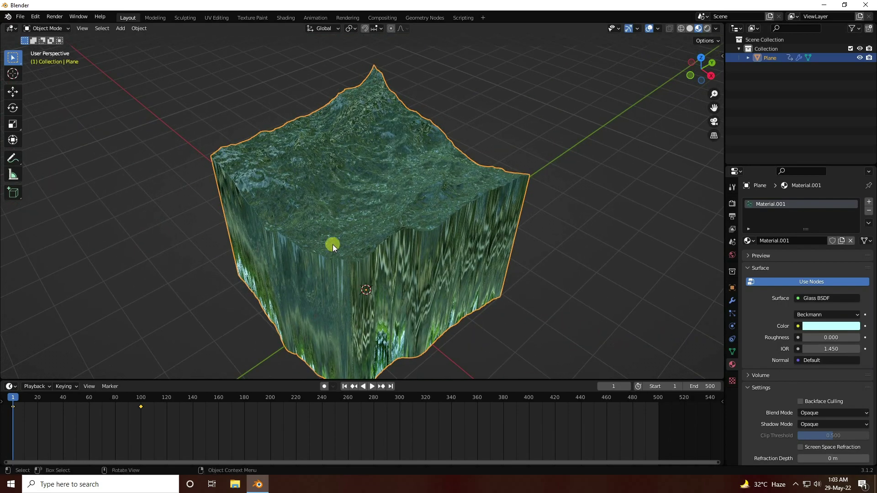
Add a point light and move it above and to one side of the water cube
{"action": "left_click", "coordinate": [120, 28]}
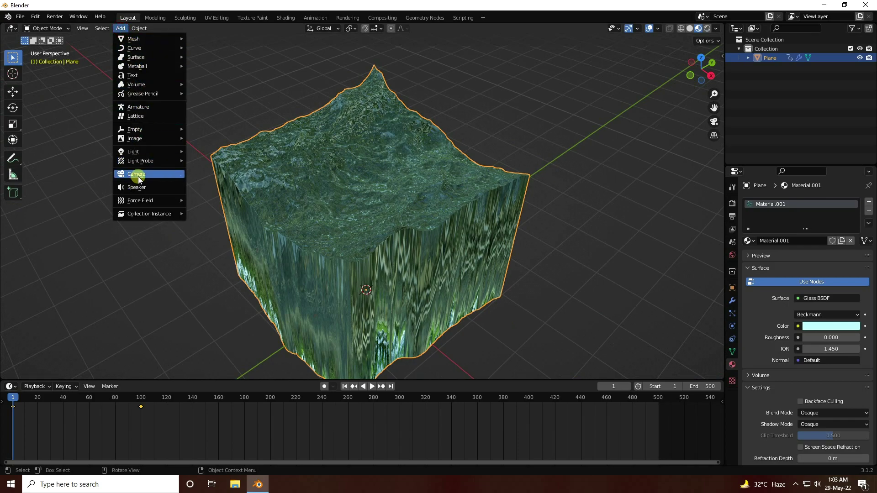
{"action": "mouse_move", "coordinate": [143, 152]}
{"action": "key", "text": "Return"}
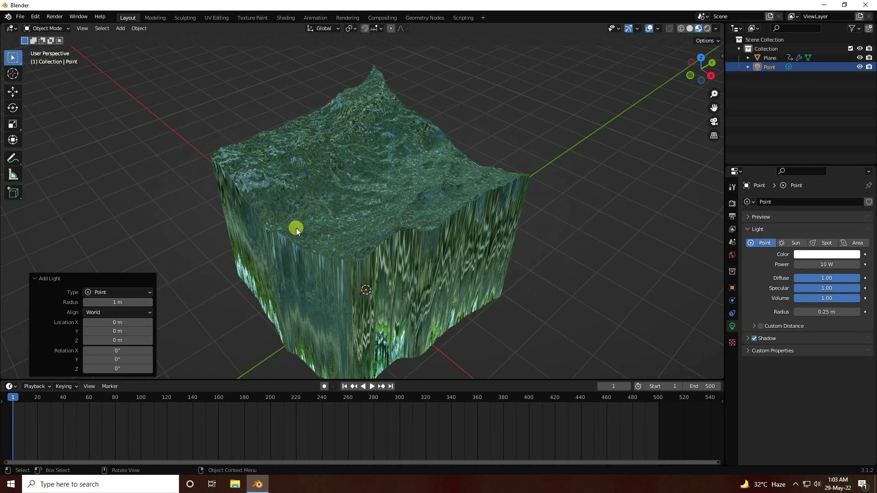
{"action": "middle_click_drag", "start_coordinate": [297, 229], "coordinate": [336, 240]}
{"action": "scroll", "coordinate": [336, 239], "scroll_direction": "down", "scroll_amount": 4}
{"action": "left_click", "coordinate": [12, 92]}
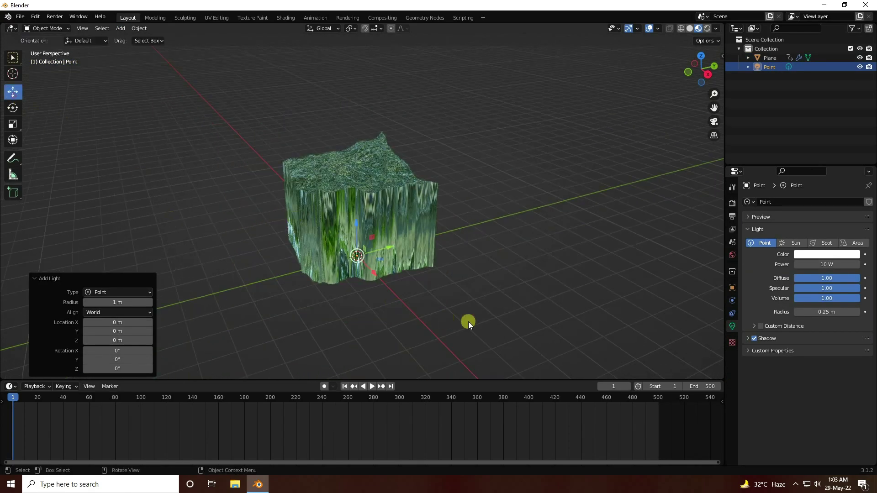
{"action": "mouse_move", "coordinate": [387, 247]}
{"action": "left_mouse_down"}
{"action": "mouse_move", "coordinate": [279, 260]}
{"action": "mouse_move", "coordinate": [250, 112]}
{"action": "left_mouse_up"}
{"action": "mouse_move", "coordinate": [251, 112]}
{"action": "middle_mouse_down"}
{"action": "mouse_move", "coordinate": [263, 188]}
{"action": "mouse_move", "coordinate": [268, 149]}
{"action": "middle_mouse_up"}
{"action": "left_click_drag", "start_coordinate": [269, 150], "coordinate": [264, 142]}
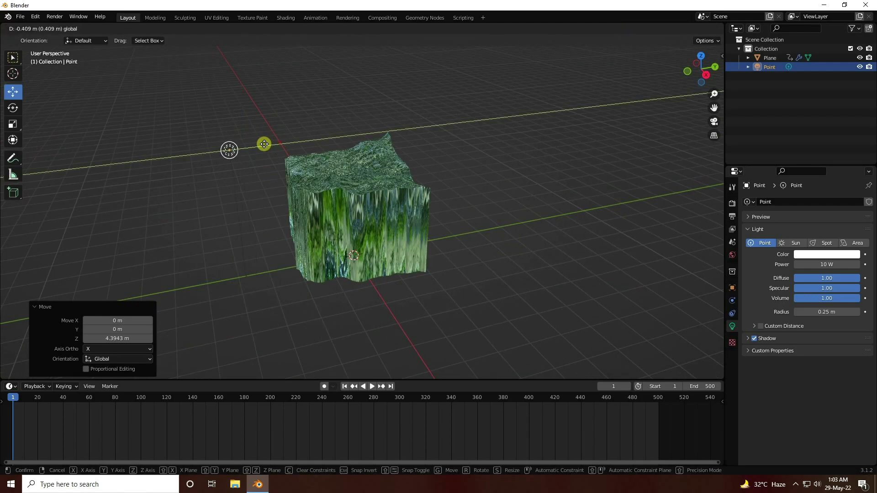
Set the point light's power to 1000 W and radius to 0.5 m
{"action": "left_click", "coordinate": [809, 264]}
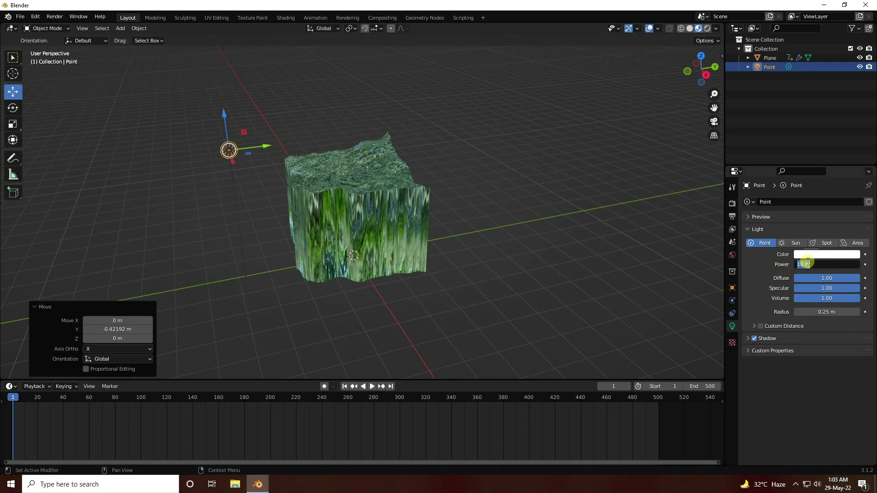
{"action": "key", "text": "Return"}
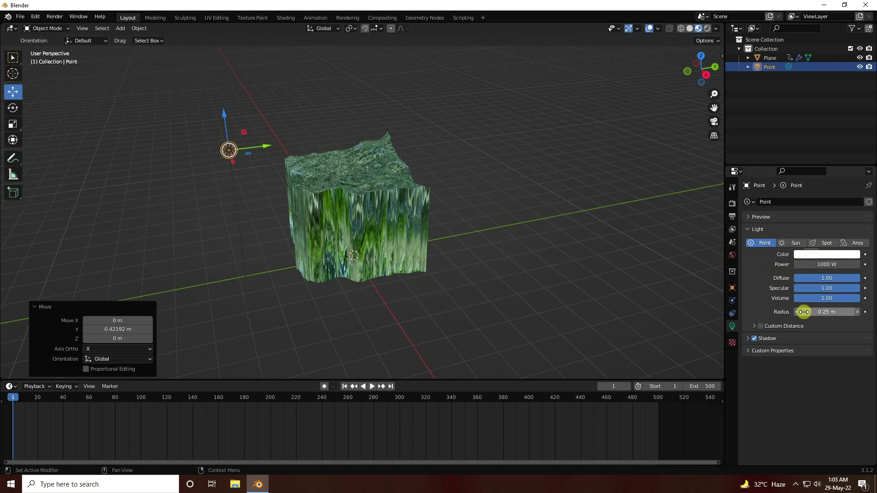
{"action": "left_click", "coordinate": [826, 312]}
{"action": "type", "text": "0."}
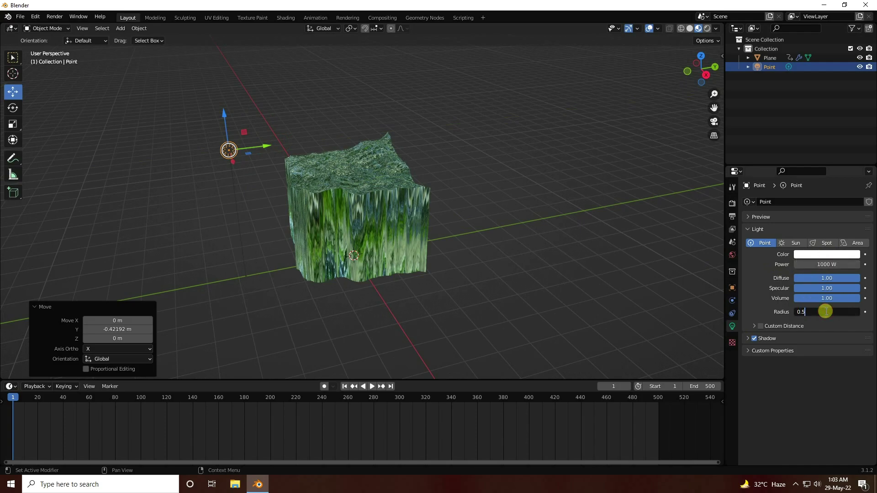
{"action": "key", "text": "Return"}
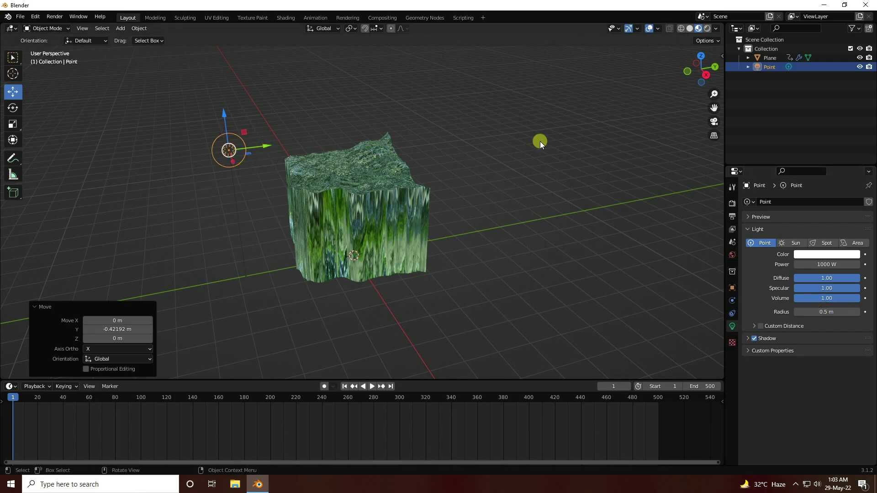
Duplicate the point light with copy/paste and move the copy along Y
{"action": "left_click", "coordinate": [766, 66]}
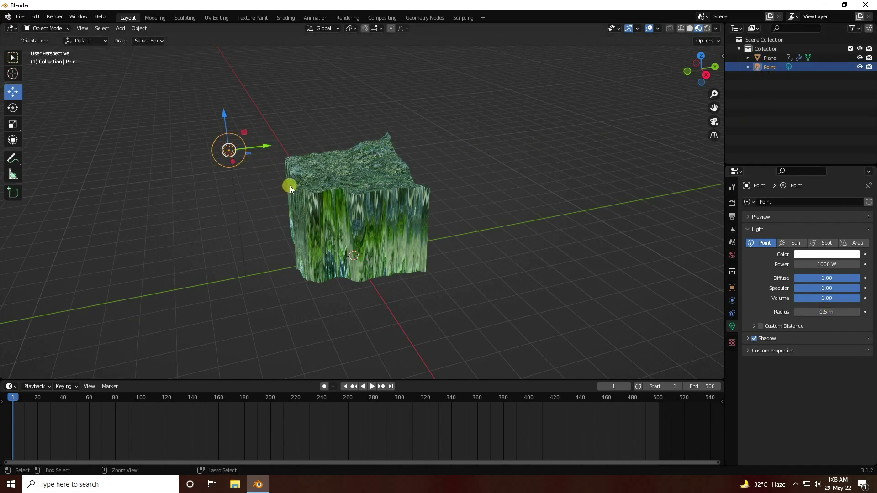
{"action": "key", "text": "ctrl+c"}
{"action": "key", "text": "ctrl+v"}
{"action": "key", "text": "g"}
{"action": "key", "text": "y"}
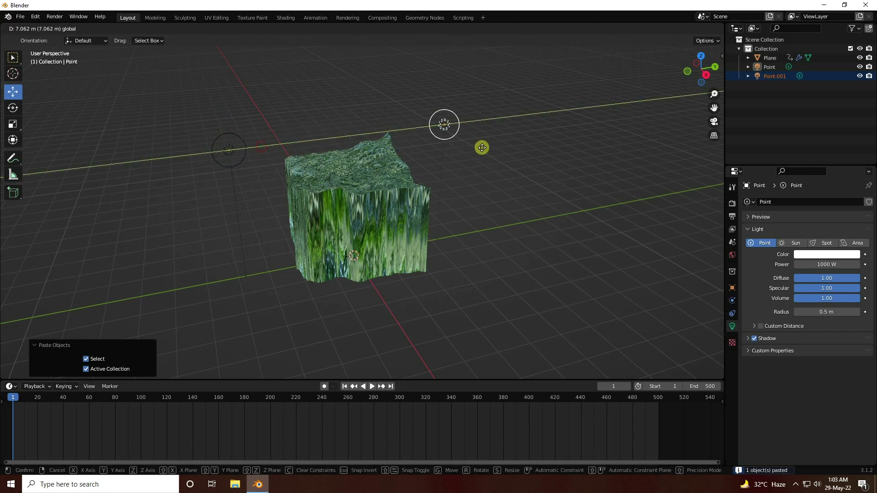
{"action": "left_click", "coordinate": [482, 147]}
Copy both lights and rotate the pasted pair exactly 90° around the cube
{"action": "left_click", "coordinate": [446, 137]}
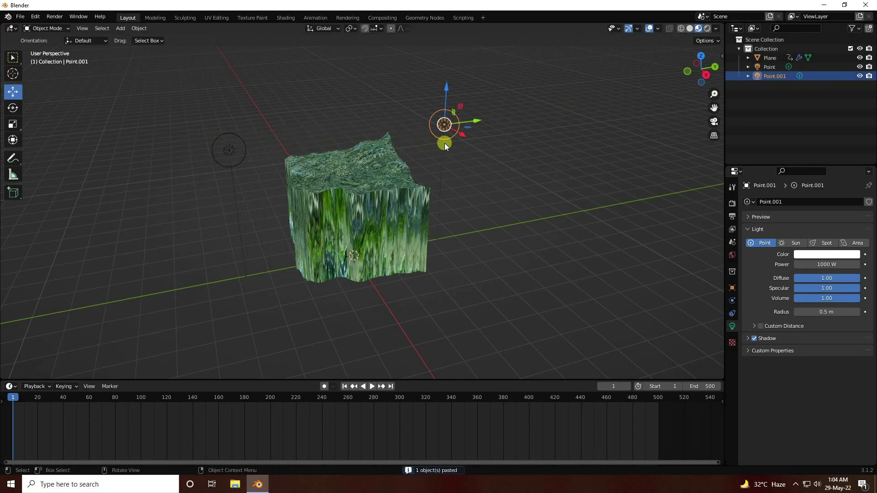
{"action": "middle_click_drag", "start_coordinate": [419, 186], "coordinate": [439, 181]}
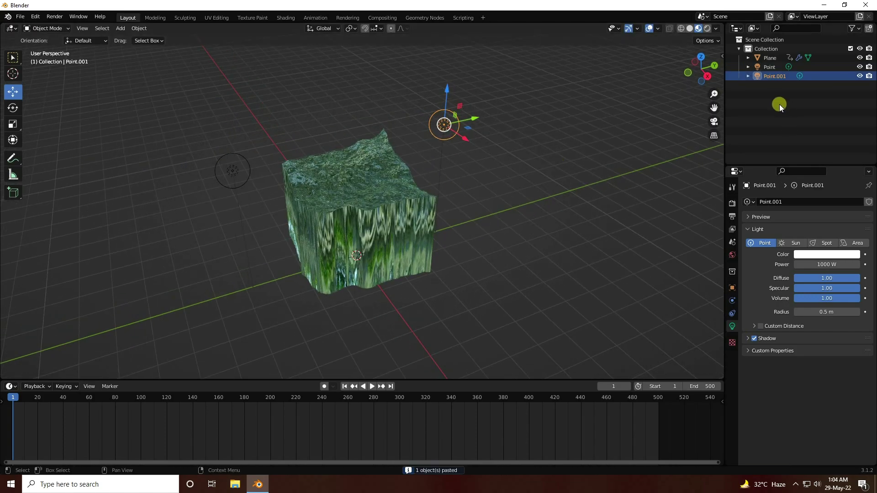
{"action": "left_click", "coordinate": [771, 67], "text": "ctrl"}
{"action": "middle_click_drag", "start_coordinate": [360, 207], "coordinate": [378, 206]}
{"action": "key", "text": "ctrl+c"}
{"action": "key", "text": "ctrl+v"}
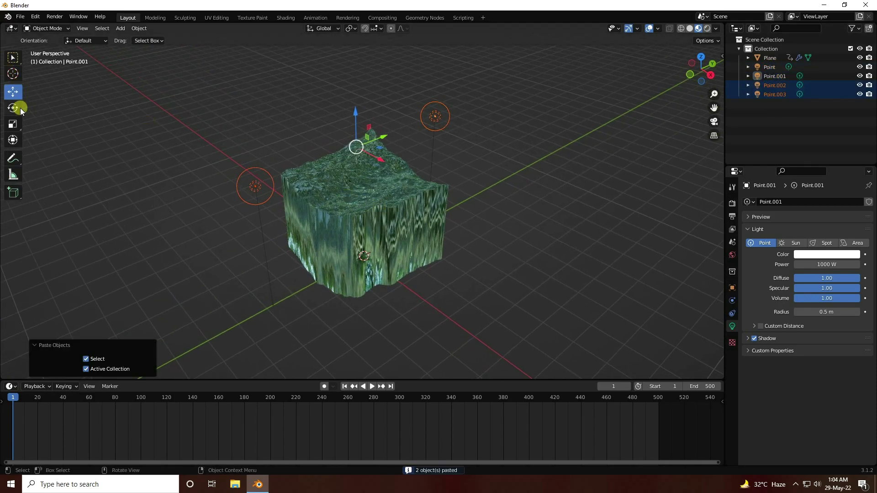
{"action": "left_click", "coordinate": [19, 108]}
{"action": "left_click_drag", "start_coordinate": [351, 172], "coordinate": [393, 164]}
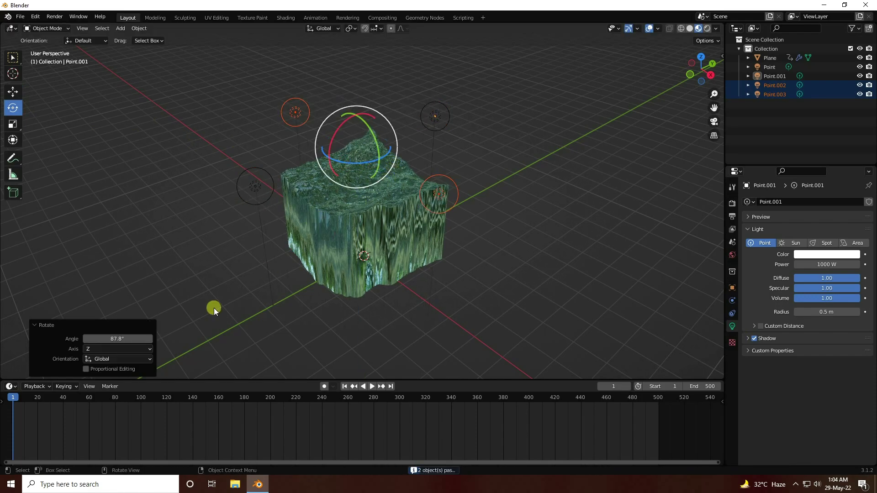
{"action": "left_click", "coordinate": [121, 338]}
{"action": "key", "text": "Return"}
Deselect the lights, view the cube from above, and show the World Properties
{"action": "left_click", "coordinate": [13, 92]}
{"action": "left_click", "coordinate": [139, 135]}
{"action": "scroll", "coordinate": [439, 144], "scroll_direction": "up", "scroll_amount": 2}
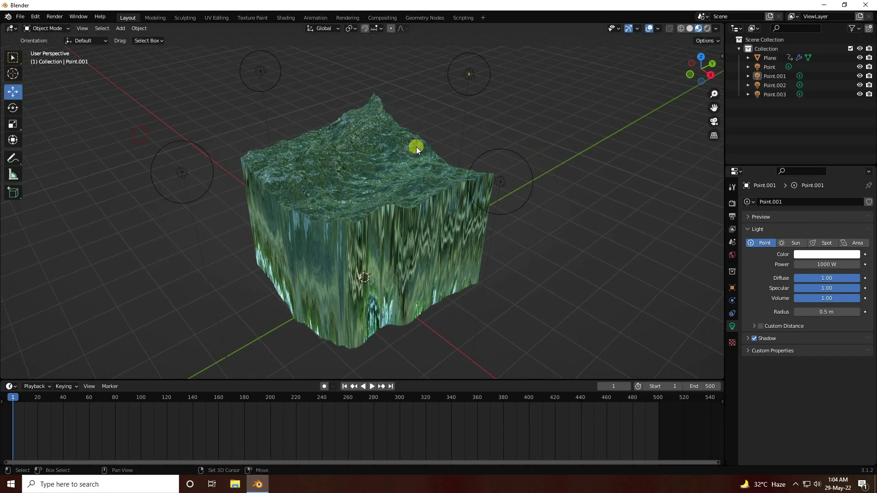
{"action": "middle_click_drag", "start_coordinate": [440, 144], "coordinate": [399, 195]}
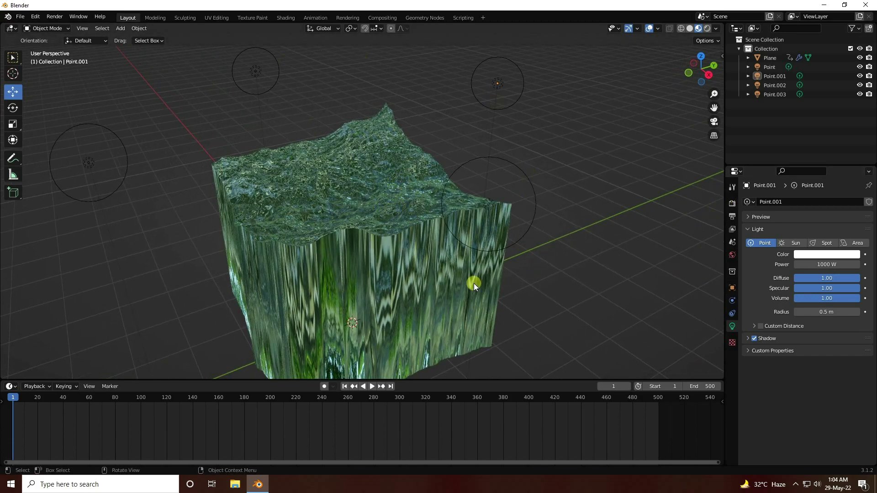
{"action": "left_click", "coordinate": [733, 257]}
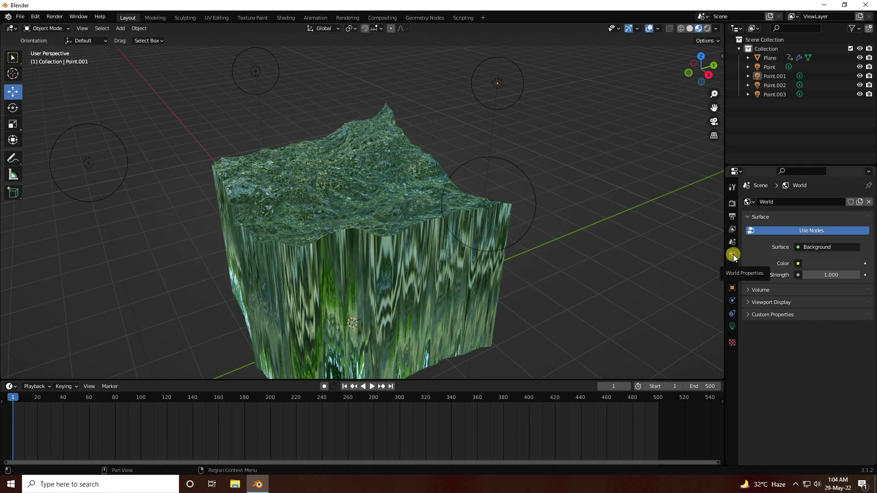
Feed the World color from an Environment Texture using frozen_lake_8k.exr at strength 0.5
{"action": "left_click", "coordinate": [798, 264]}
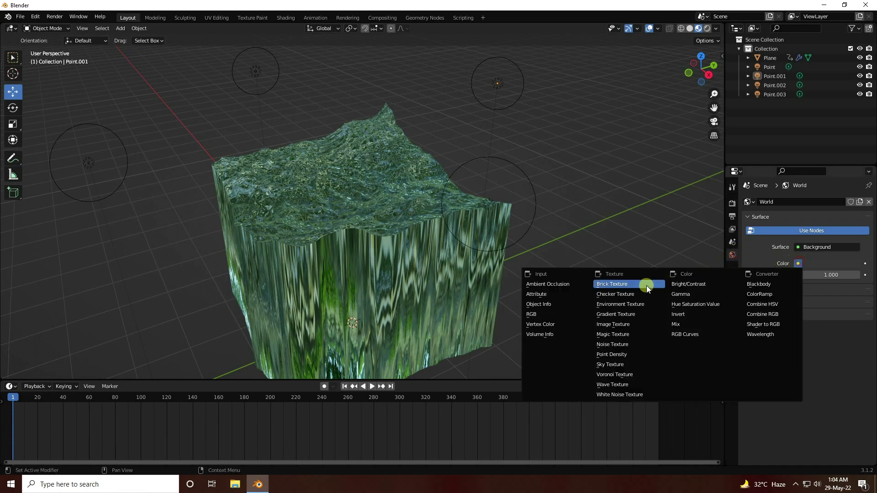
{"action": "left_click", "coordinate": [635, 304]}
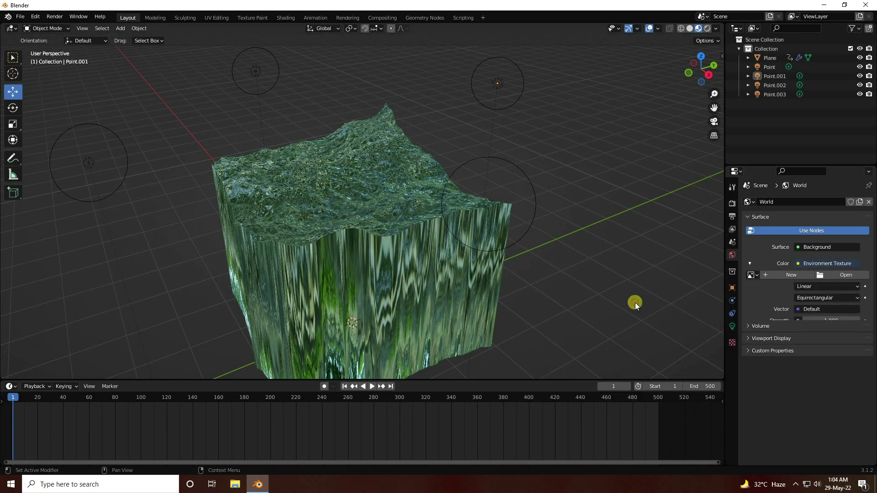
{"action": "left_click", "coordinate": [837, 276]}
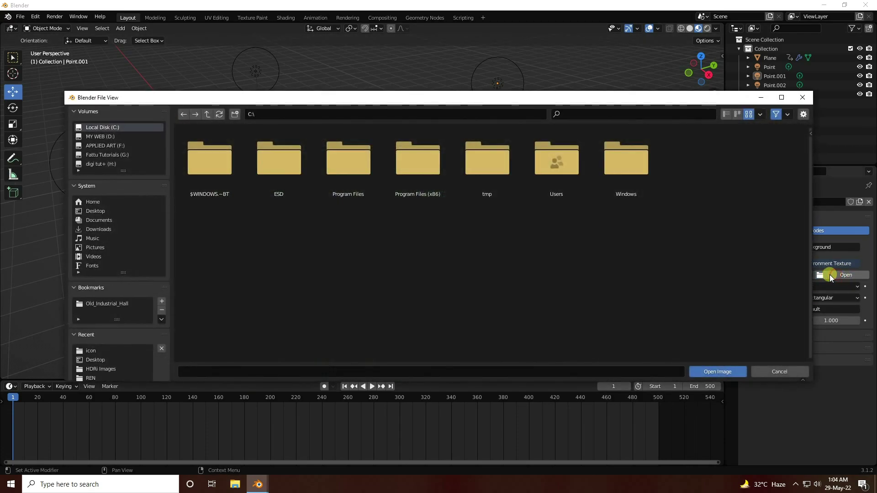
{"action": "left_click", "coordinate": [95, 368]}
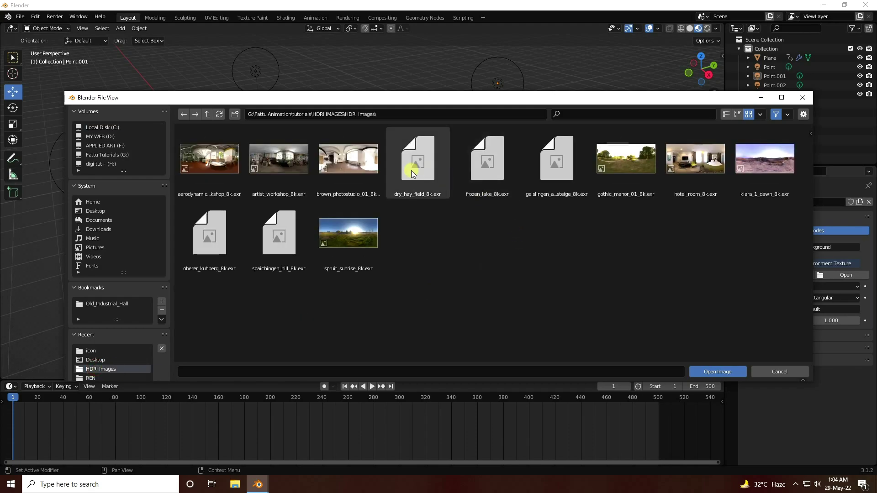
{"action": "left_click", "coordinate": [492, 169]}
{"action": "key", "text": "BackSpace"}
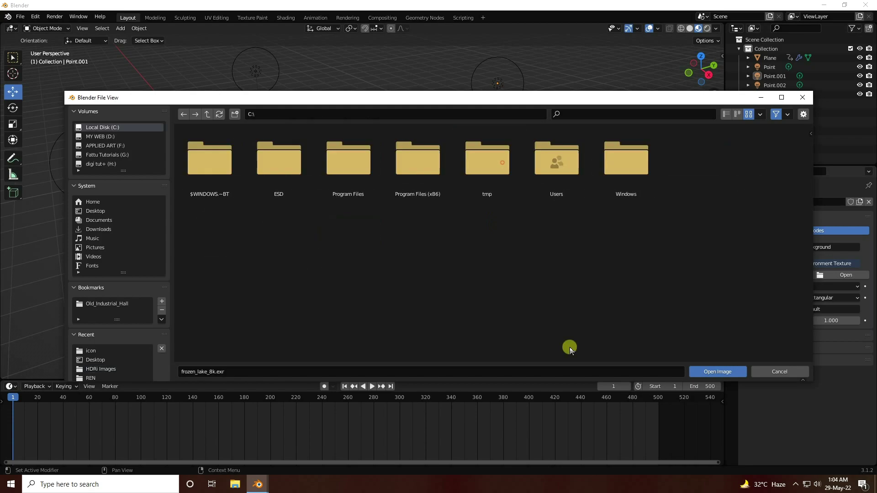
{"action": "left_click", "coordinate": [100, 369]}
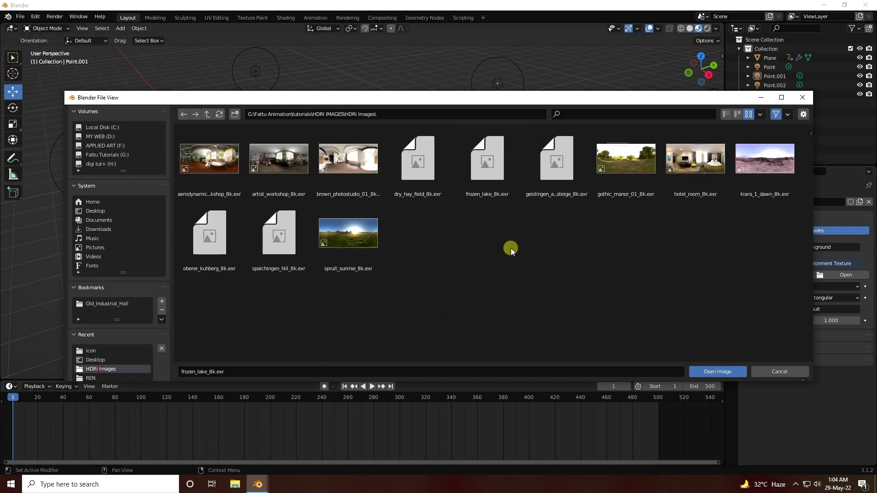
{"action": "left_click", "coordinate": [497, 182]}
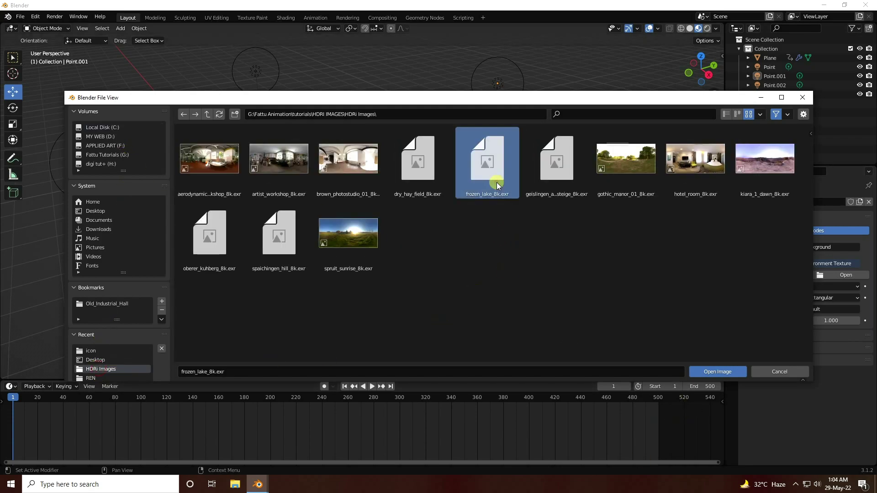
{"action": "left_click", "coordinate": [698, 372]}
{"action": "type", "text": "0"}
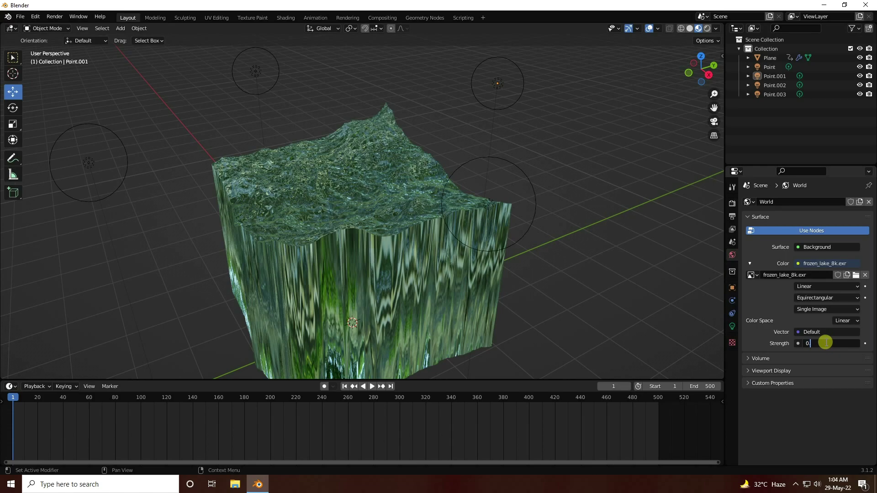
{"action": "type", "text": ".5"}
{"action": "key", "text": "Return"}
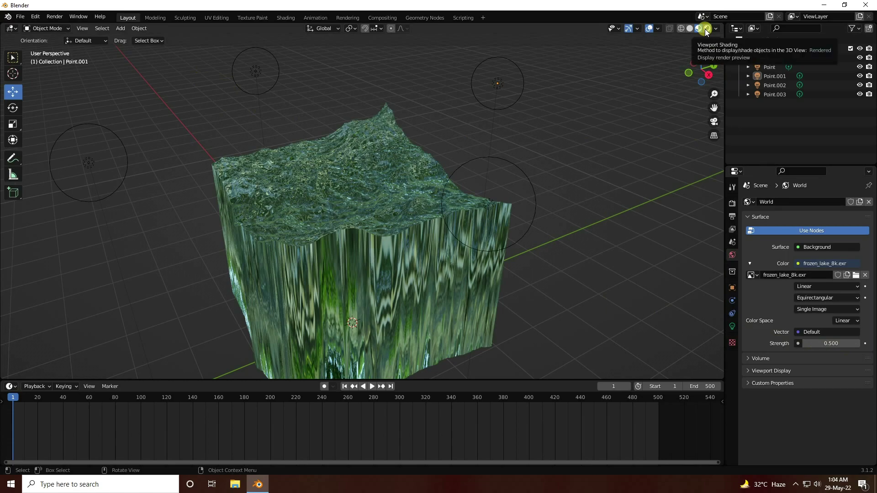
Switch the render engine to Cycles using GPU Compute
{"action": "left_click", "coordinate": [733, 203]}
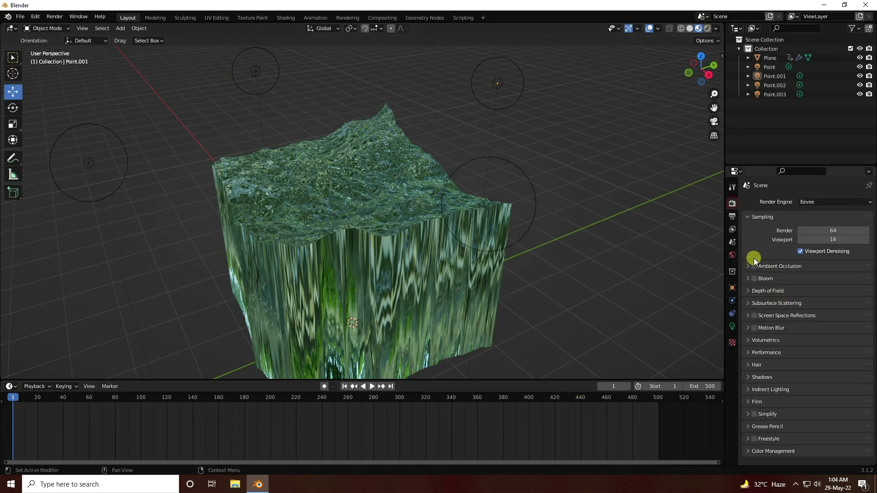
{"action": "left_click", "coordinate": [805, 202]}
{"action": "left_click", "coordinate": [804, 234]}
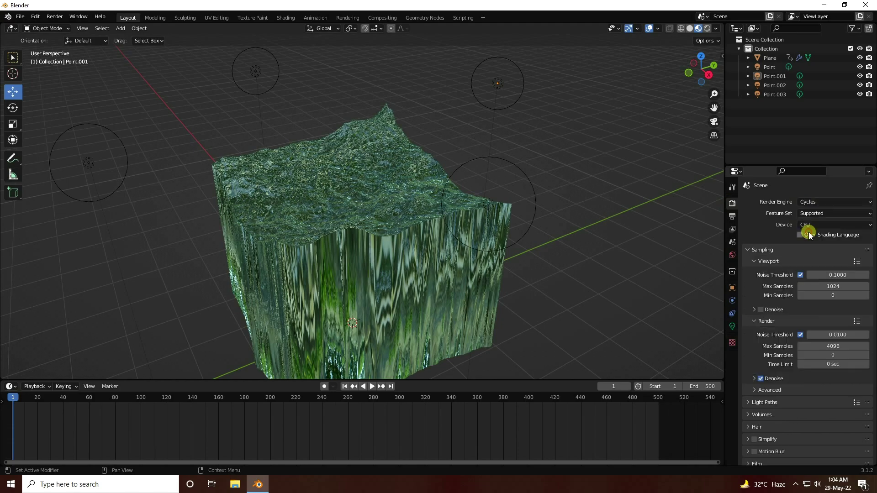
{"action": "left_click", "coordinate": [809, 224]}
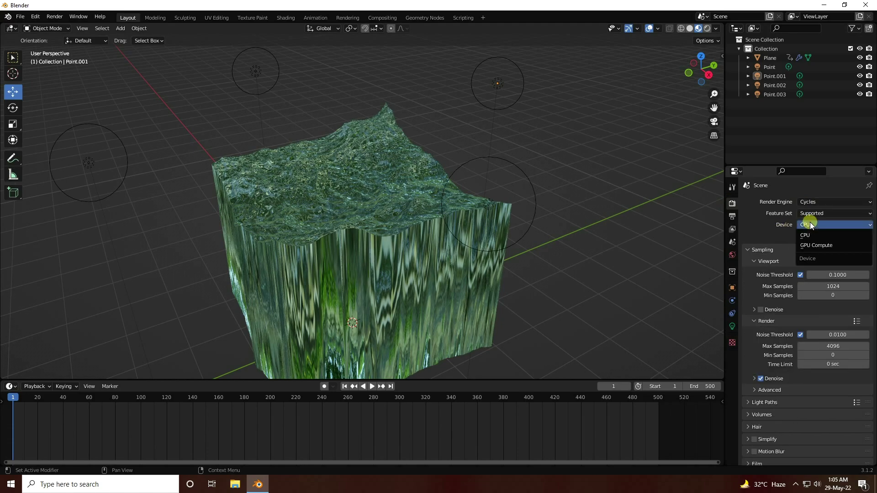
{"action": "left_click", "coordinate": [808, 247]}
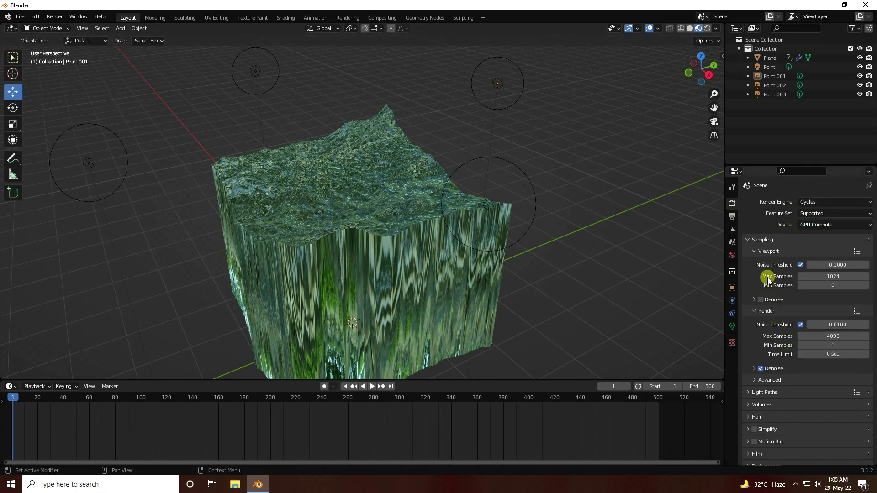
Set viewport max samples to 64 and render max samples to 256, then attempt an F12 render
{"action": "left_click", "coordinate": [839, 277]}
{"action": "type", "text": "64"}
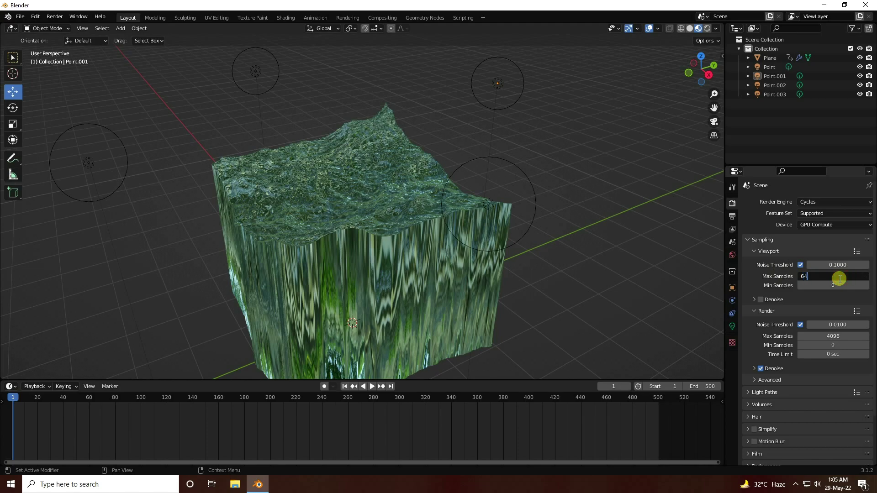
{"action": "key", "text": "Return"}
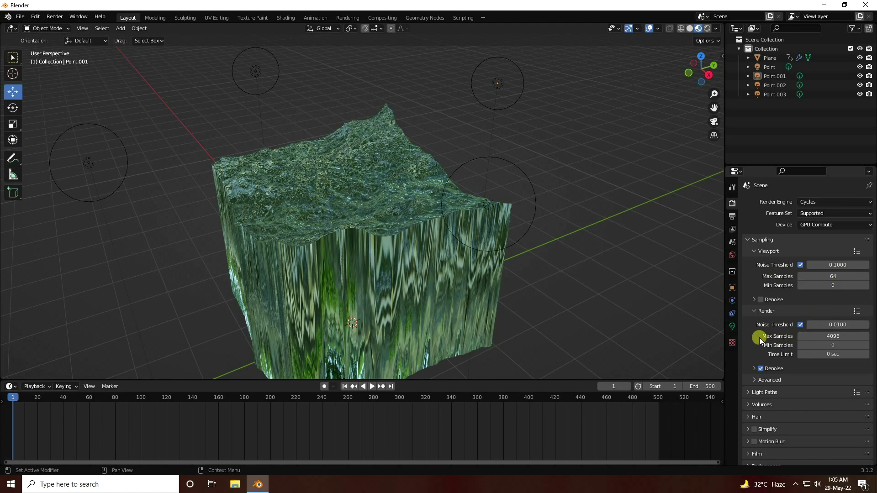
{"action": "left_click", "coordinate": [829, 337]}
{"action": "type", "text": "21"}
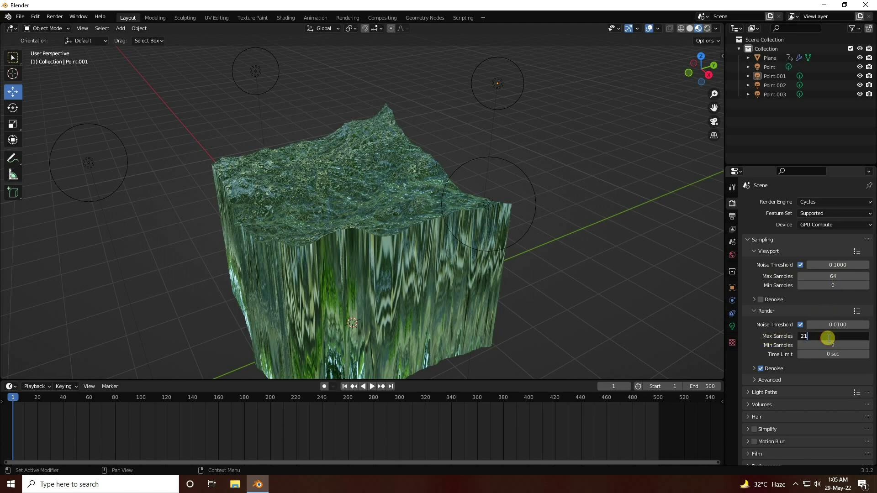
{"action": "left_click_drag", "start_coordinate": [828, 337], "coordinate": [776, 338]}
{"action": "type", "text": "256"}
{"action": "key", "text": "Return"}
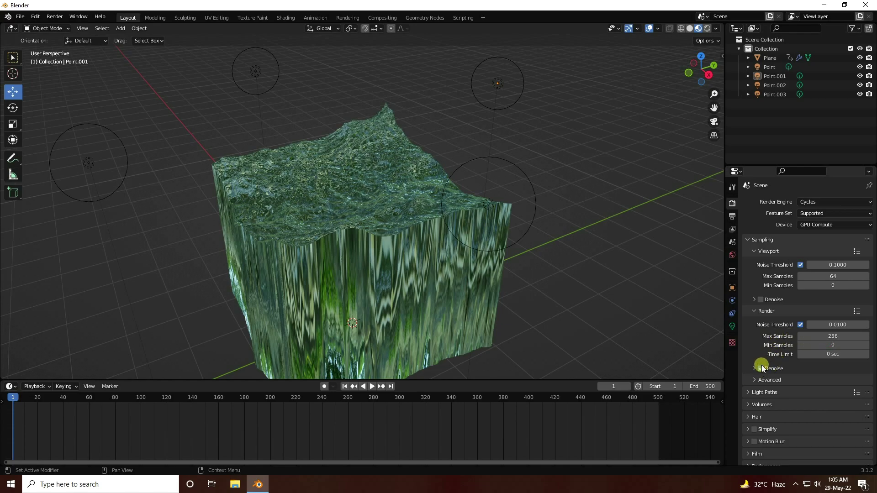
{"action": "key", "text": "F12"}
Add a camera to the scene and look through it
{"action": "left_click", "coordinate": [121, 28]}
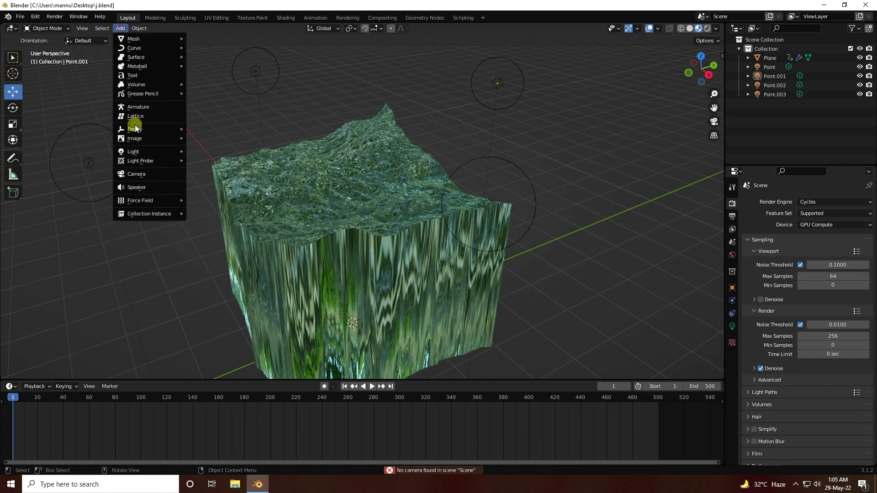
{"action": "left_click", "coordinate": [140, 175]}
{"action": "mouse_move", "coordinate": [418, 257]}
{"action": "middle_mouse_down"}
{"action": "mouse_move", "coordinate": [403, 267]}
{"action": "mouse_move", "coordinate": [414, 265]}
{"action": "middle_mouse_up"}
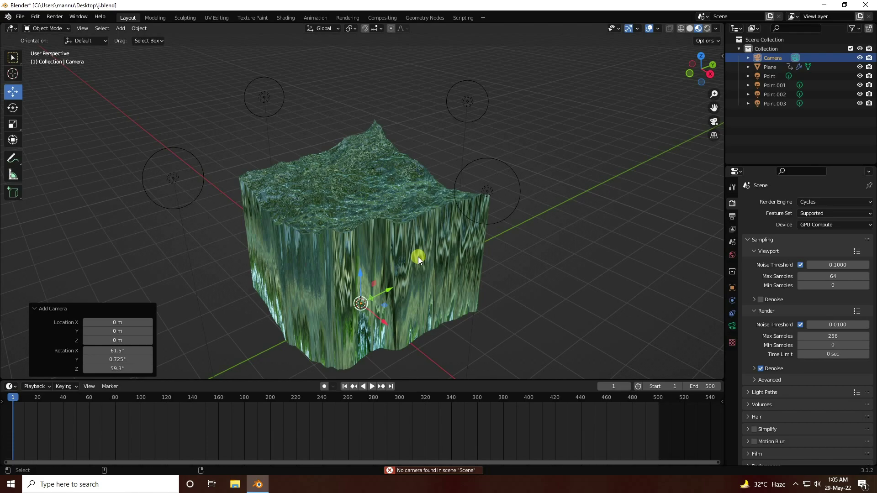
{"action": "key", "text": "ctrl+KP_0"}
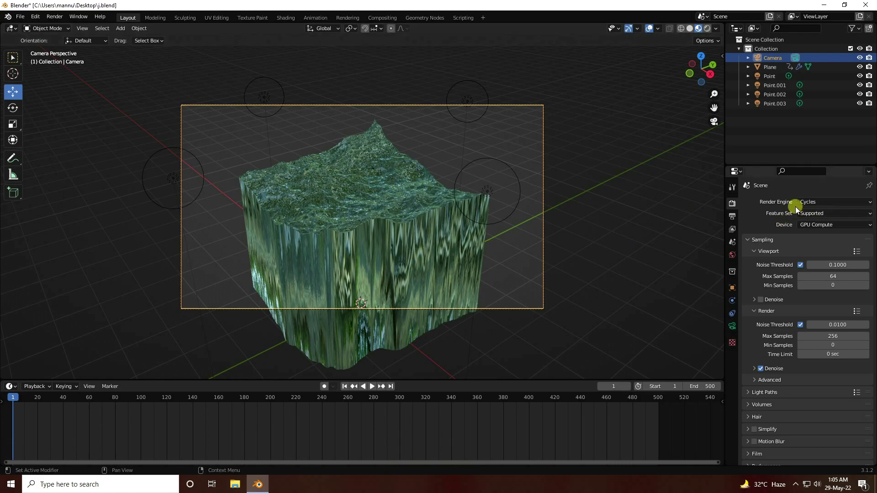
Lock the camera to the view, reframe the whole cube from higher, then unlock it
{"action": "left_click", "coordinate": [722, 54]}
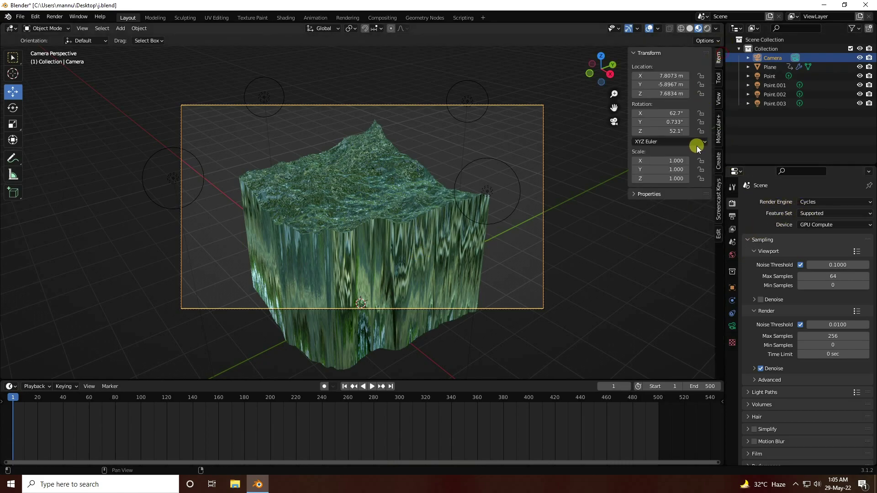
{"action": "left_click", "coordinate": [718, 97]}
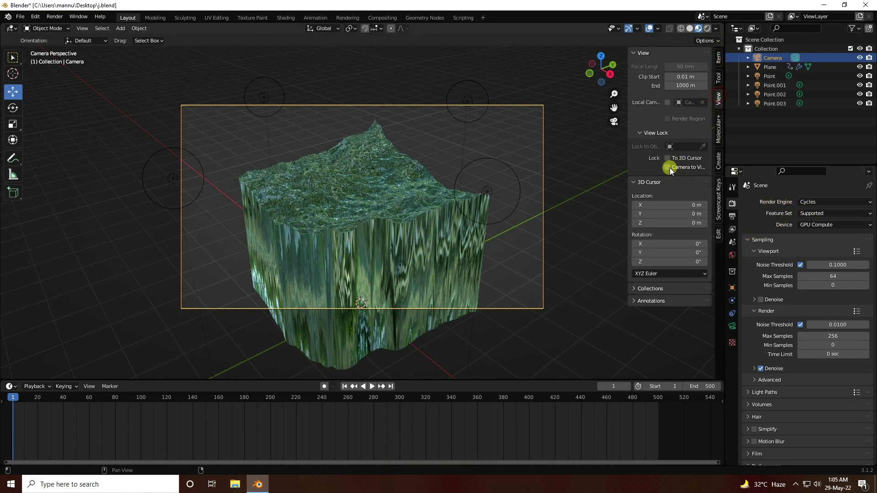
{"action": "left_click", "coordinate": [670, 168]}
{"action": "mouse_move", "coordinate": [381, 182]}
{"action": "middle_mouse_down"}
{"action": "mouse_move", "coordinate": [382, 189]}
{"action": "mouse_move", "coordinate": [391, 172]}
{"action": "mouse_move", "coordinate": [393, 197]}
{"action": "mouse_move", "coordinate": [390, 191]}
{"action": "middle_mouse_up"}
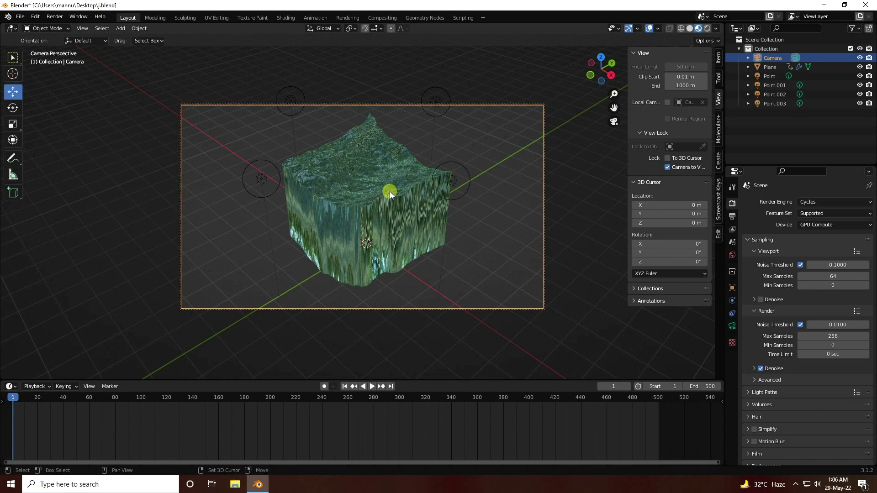
{"action": "left_click", "coordinate": [668, 168]}
{"action": "scroll", "coordinate": [439, 167], "scroll_direction": "up", "scroll_amount": 2}
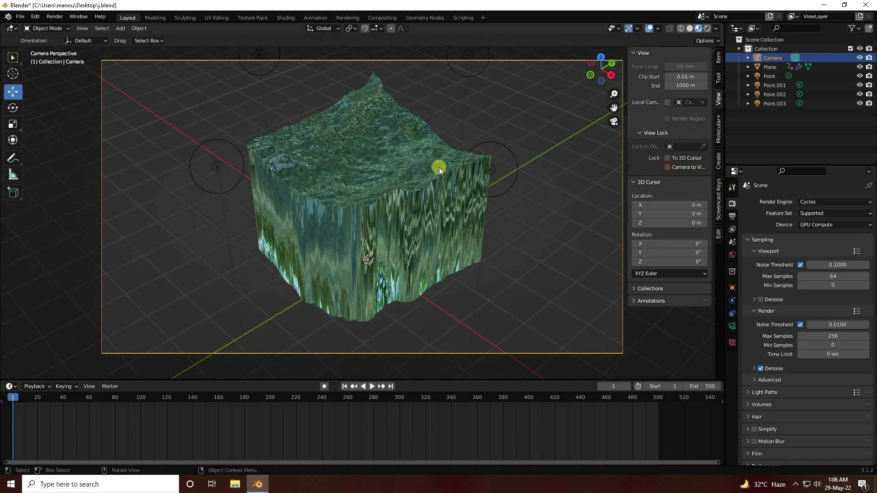
{"action": "left_click", "coordinate": [64, 18]}
Render a still of frame 1 showing the turquoise cube against the grassy HDRI
{"action": "left_click", "coordinate": [66, 26]}
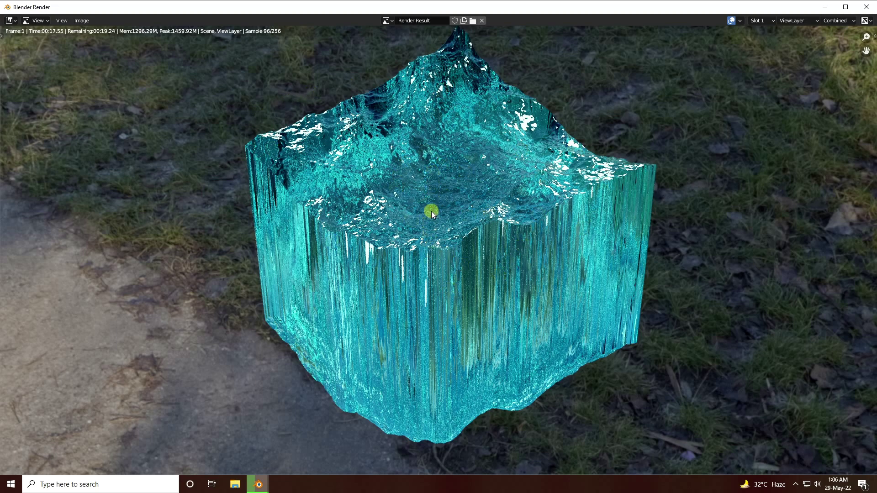
{"action": "scroll", "coordinate": [431, 211], "scroll_direction": "down", "scroll_amount": 1}
{"action": "scroll", "coordinate": [432, 205], "scroll_direction": "down", "scroll_amount": 1}
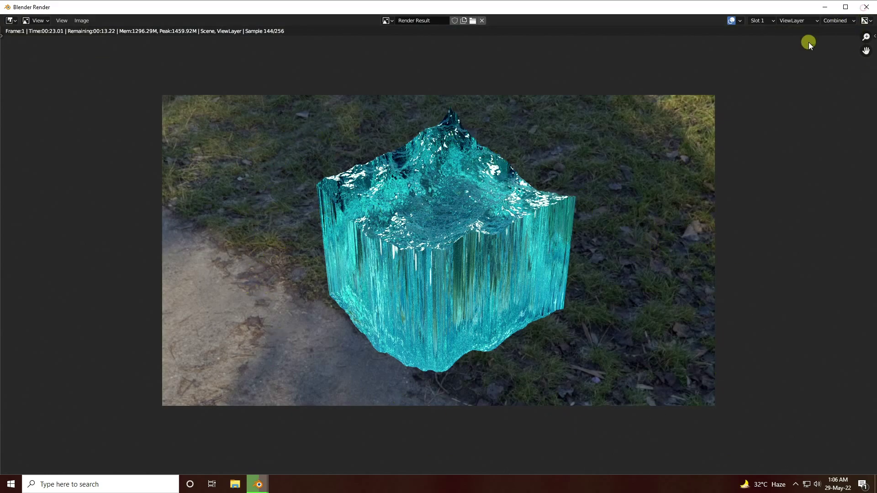
Enable Transparent in the Render Properties Film settings
{"action": "key", "text": "Escape"}
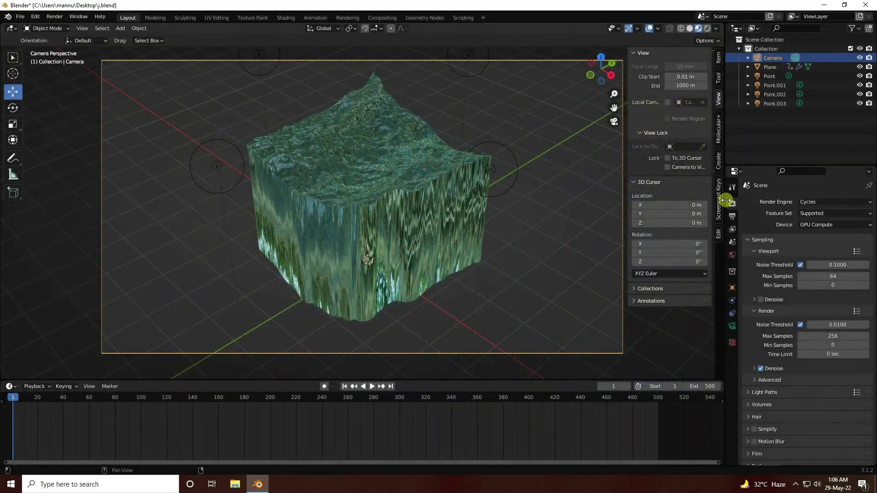
{"action": "left_click", "coordinate": [733, 287]}
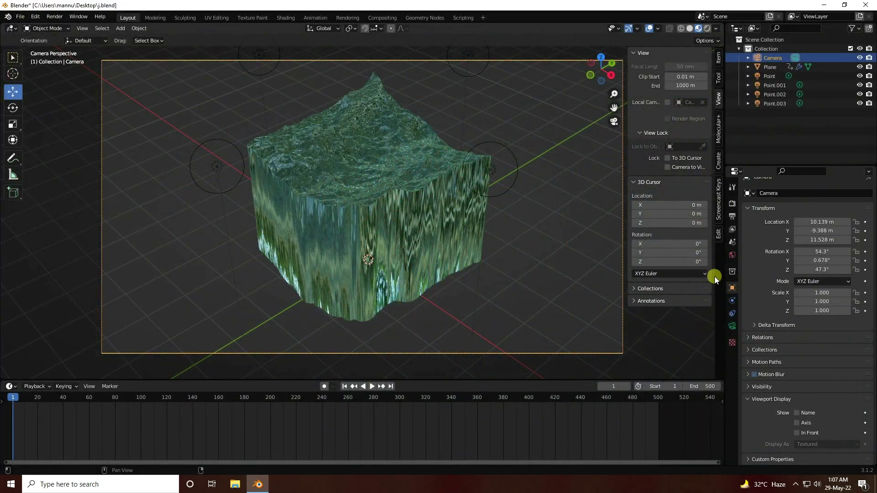
{"action": "left_click", "coordinate": [732, 205]}
{"action": "scroll", "coordinate": [752, 372], "scroll_direction": "down", "scroll_amount": 3}
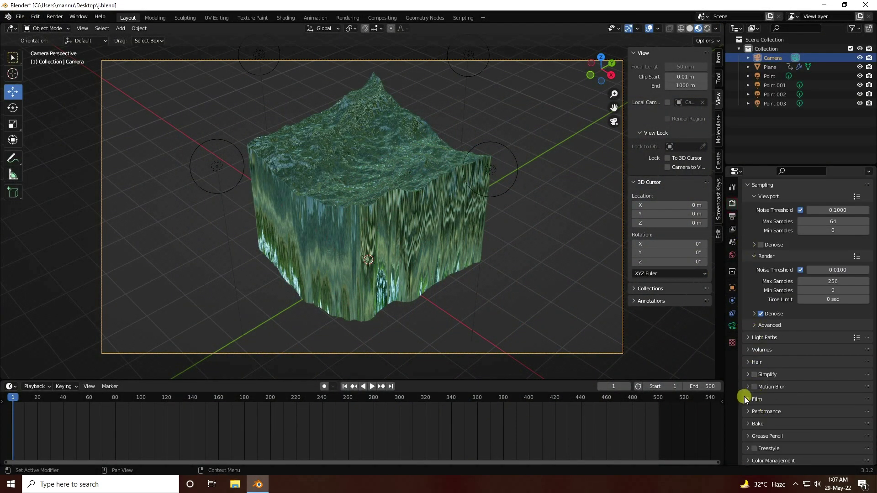
{"action": "left_click", "coordinate": [748, 400]}
{"action": "scroll", "coordinate": [749, 399], "scroll_direction": "down", "scroll_amount": 4}
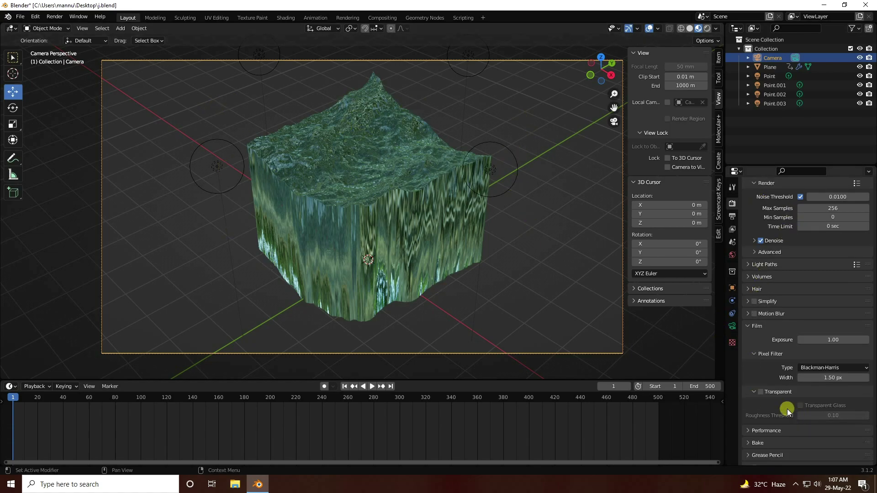
{"action": "left_click", "coordinate": [761, 392]}
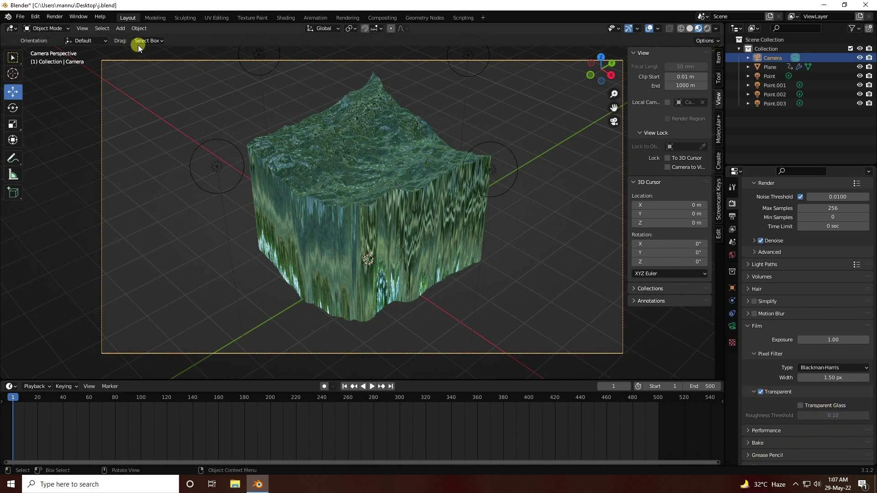
Render a new still to confirm the cube sits on a checkerboard background
{"action": "left_click", "coordinate": [54, 17]}
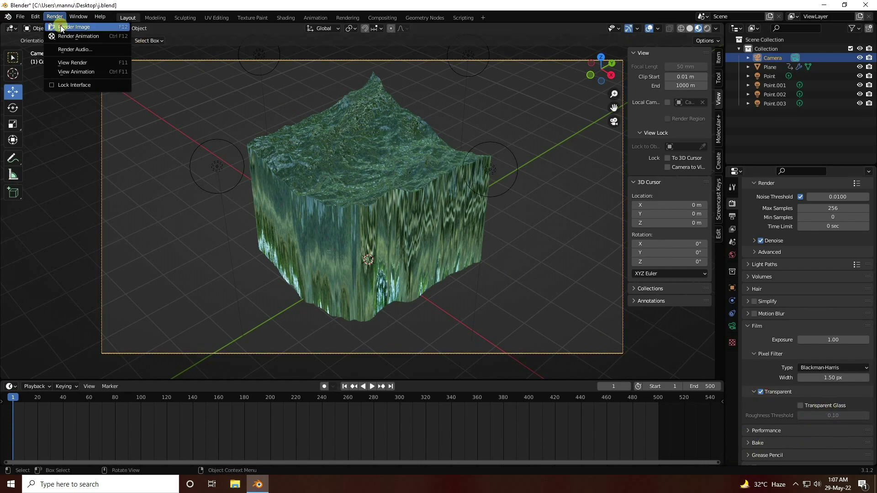
{"action": "left_click", "coordinate": [57, 25]}
{"action": "scroll", "coordinate": [284, 267], "scroll_direction": "down", "scroll_amount": 2}
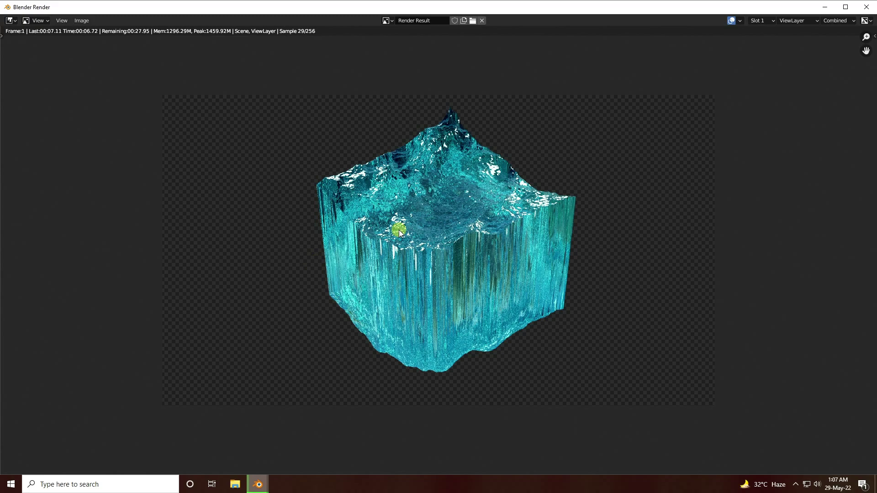
{"action": "scroll", "coordinate": [404, 227], "scroll_direction": "up", "scroll_amount": 2}
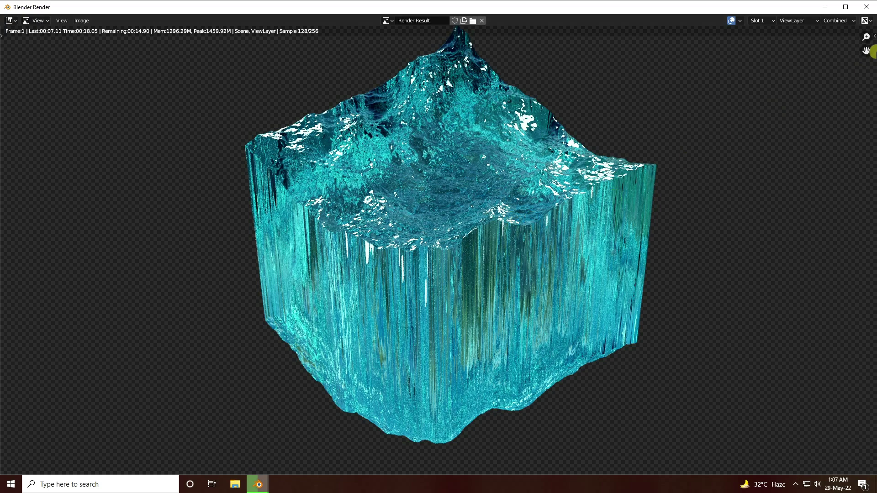
Create a new folder named ren on the Desktop for the rendered output and open it
{"action": "key", "text": "Escape"}
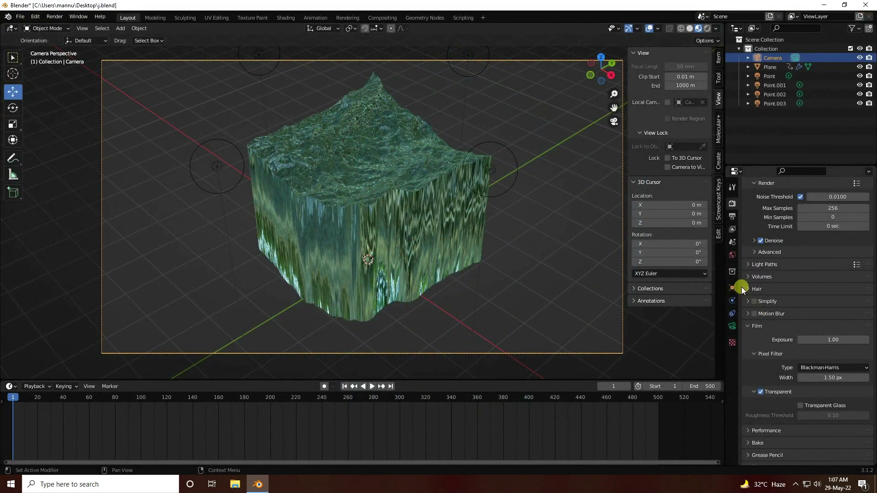
{"action": "left_click", "coordinate": [733, 216]}
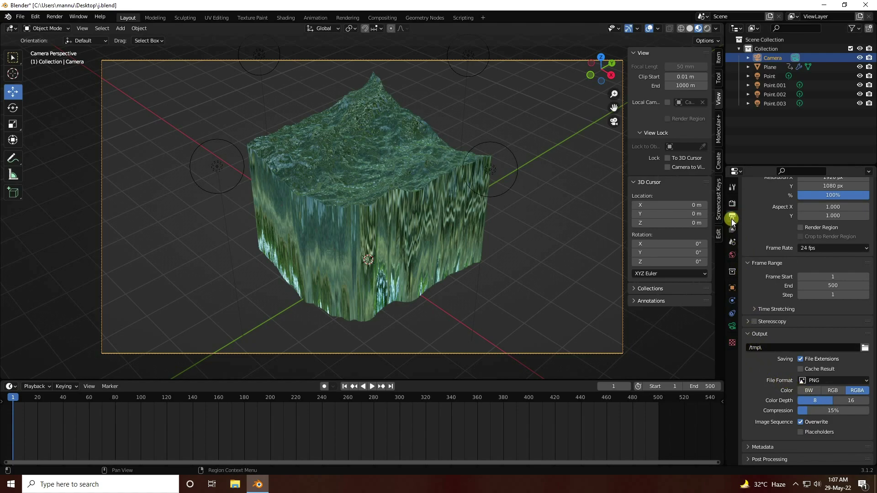
{"action": "left_click", "coordinate": [864, 348]}
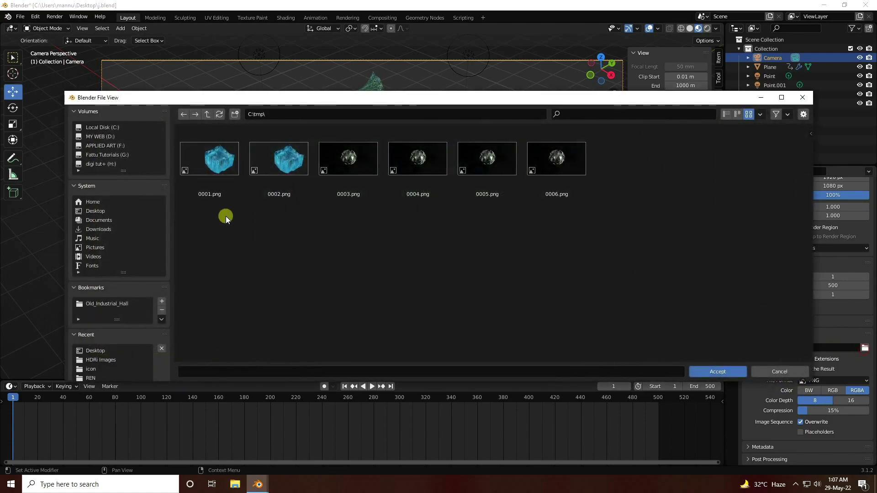
{"action": "left_click", "coordinate": [95, 211]}
{"action": "right_click", "coordinate": [282, 286]}
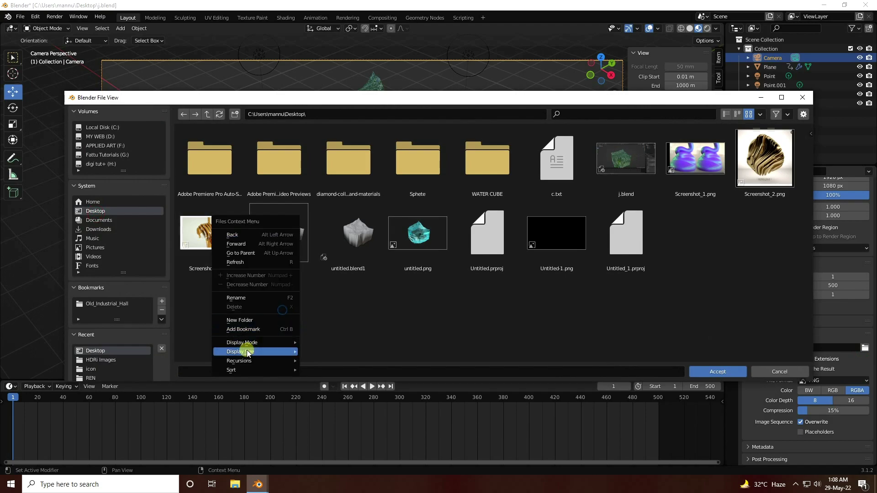
{"action": "left_click", "coordinate": [238, 317]}
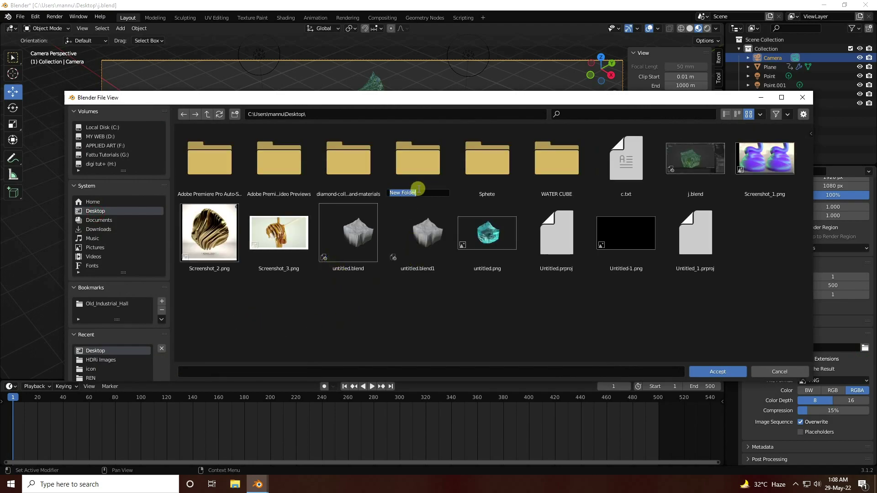
{"action": "type", "text": "ren"}
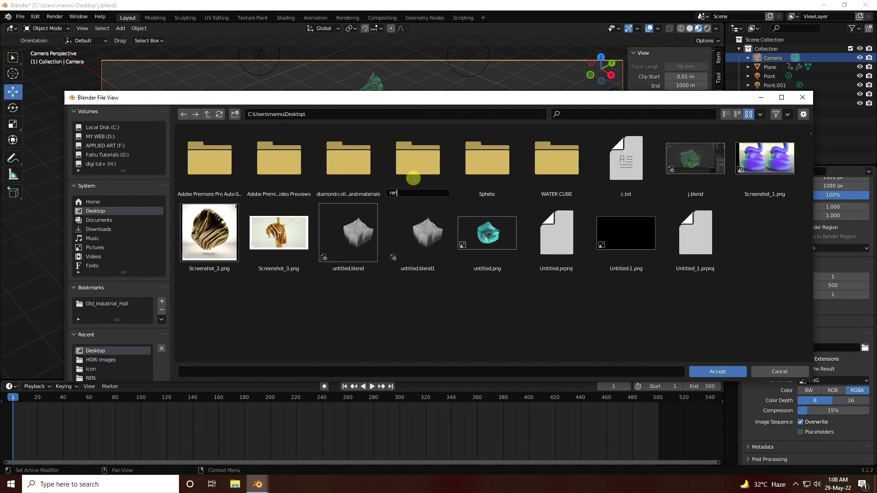
{"action": "left_click", "coordinate": [418, 169]}
{"action": "double_click", "coordinate": [418, 169]}
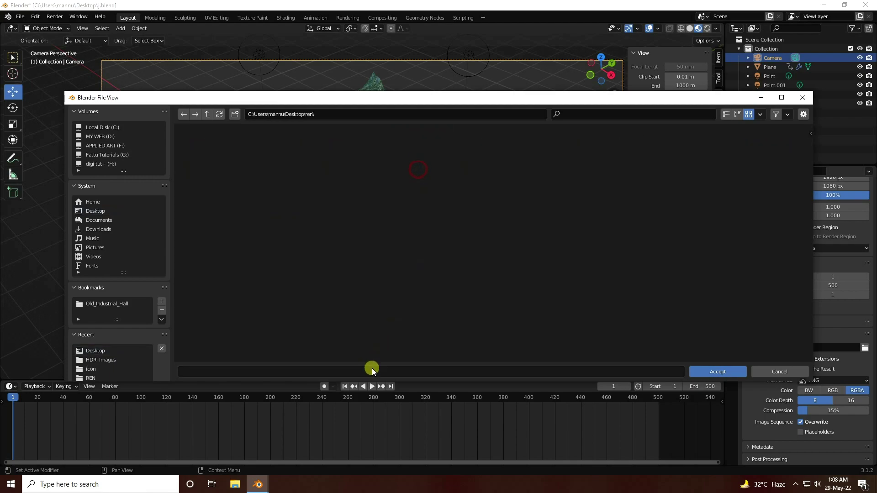
Set the output file name to 1 inside the ren folder and accept it
{"action": "left_click", "coordinate": [373, 369]}
{"action": "type", "text": "1"}
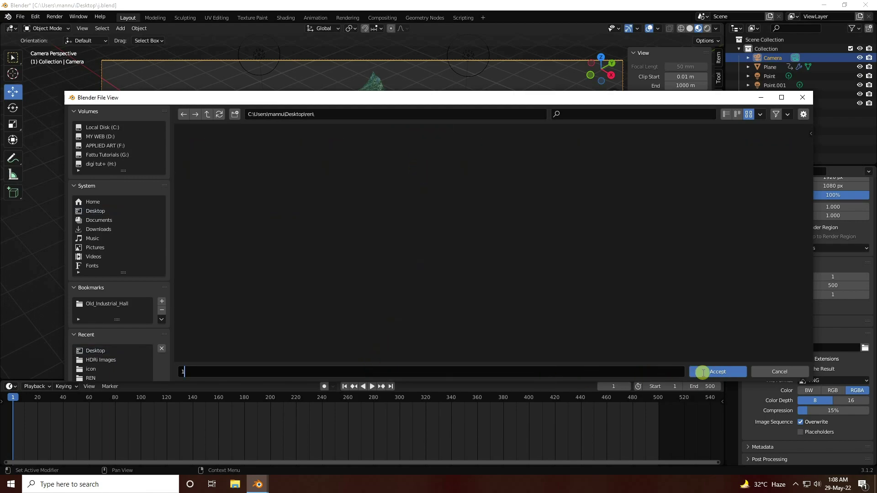
{"action": "left_click", "coordinate": [702, 370]}
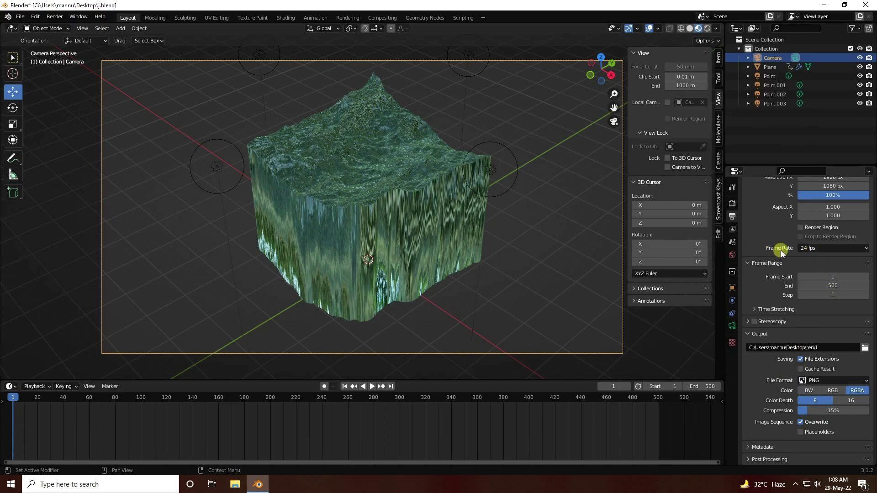
{"action": "left_click", "coordinate": [806, 248]}
Set the frame rate to 30 fps and start rendering the animation sequence
{"action": "left_click", "coordinate": [818, 295]}
{"action": "left_click", "coordinate": [56, 18]}
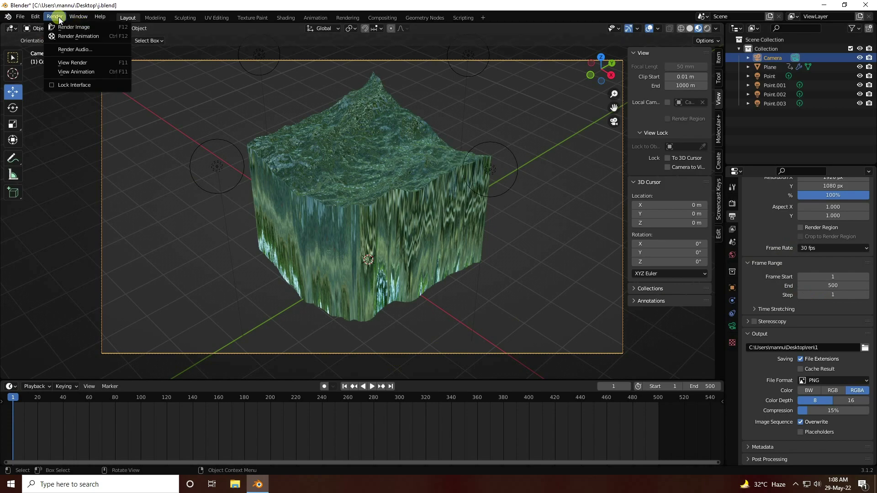
{"action": "left_click", "coordinate": [81, 37]}
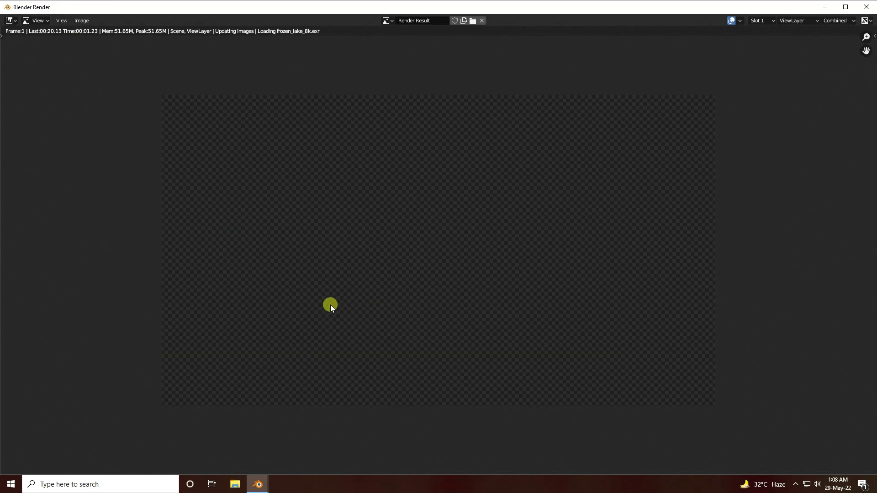